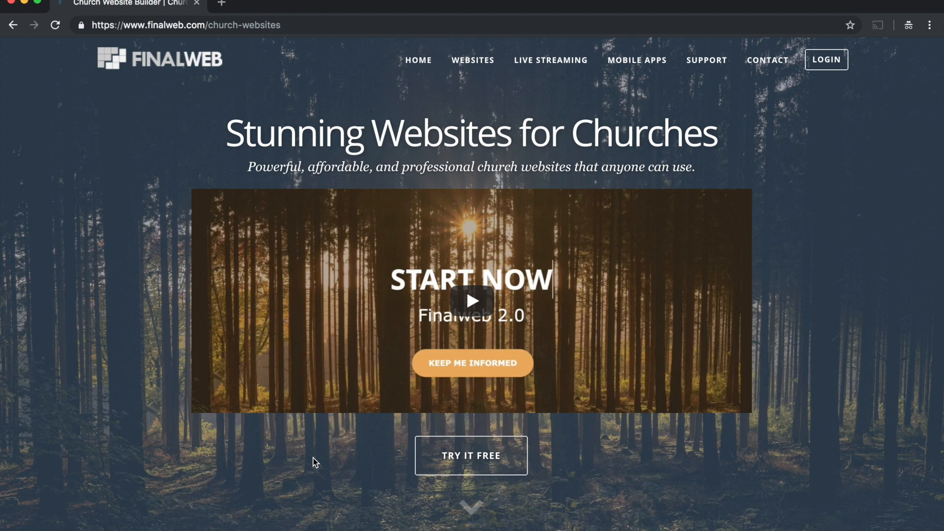
# - Start a free trial site with the Vernon template and dismiss the welcome tour so it does not show again
pyautogui.click(449, 459)
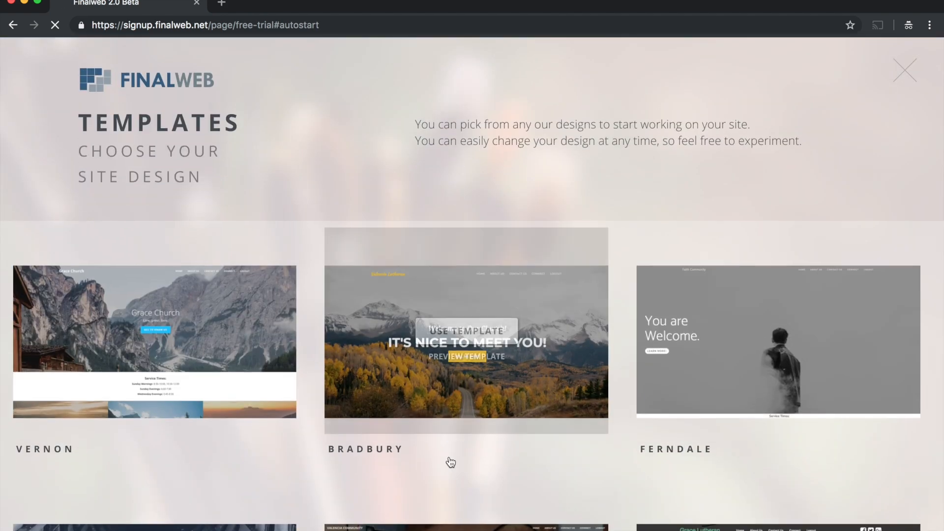
pyautogui.moveTo(174, 336)
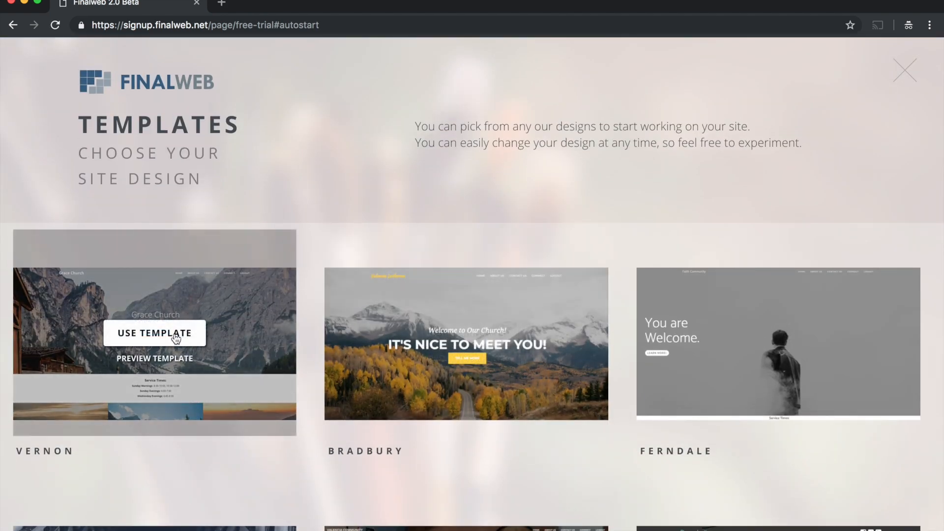
pyautogui.click(146, 334)
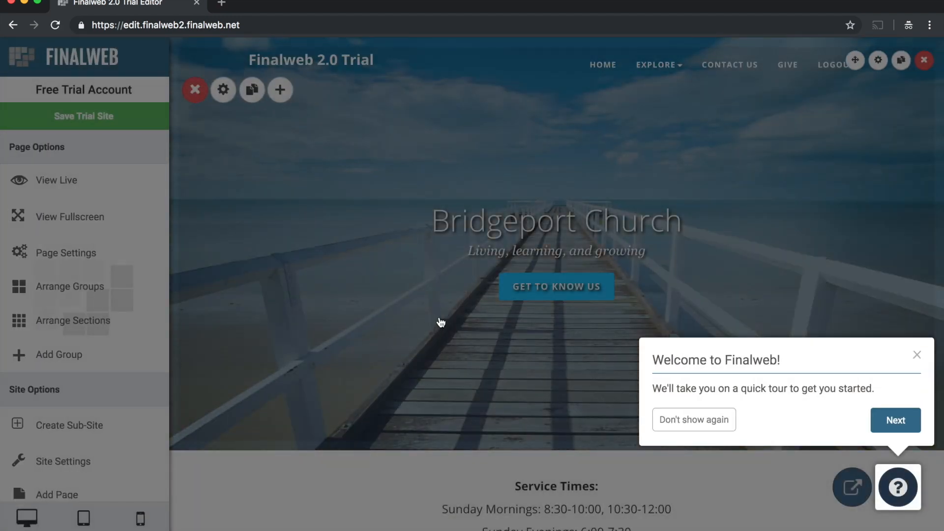
pyautogui.click(695, 419)
# - Change the site logo text to "Valencia Church", keeping the Text logo type, and save the logo
pyautogui.moveTo(374, 58)
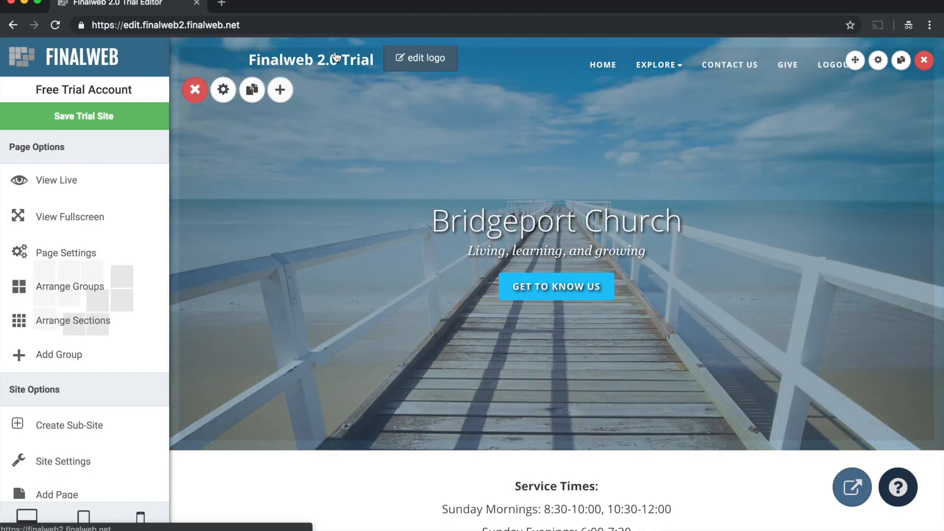
pyautogui.click(417, 63)
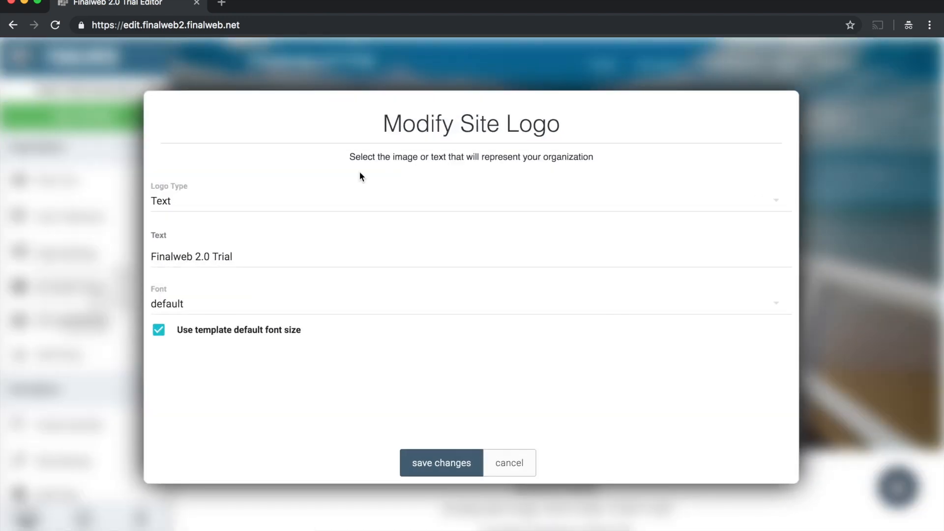
pyautogui.click(212, 206)
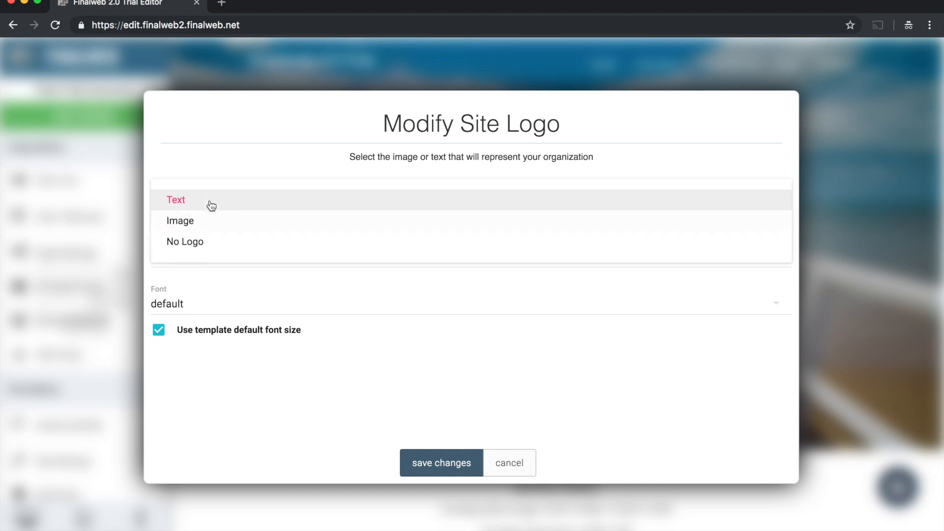
pyautogui.click(224, 153)
pyautogui.moveTo(263, 256); pyautogui.dragTo(152, 255)
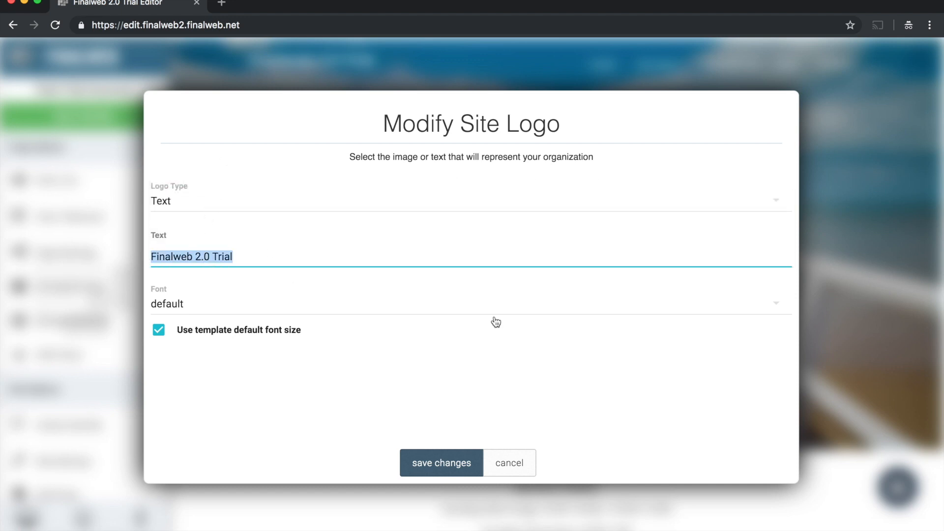
pyautogui.write('Valenc')
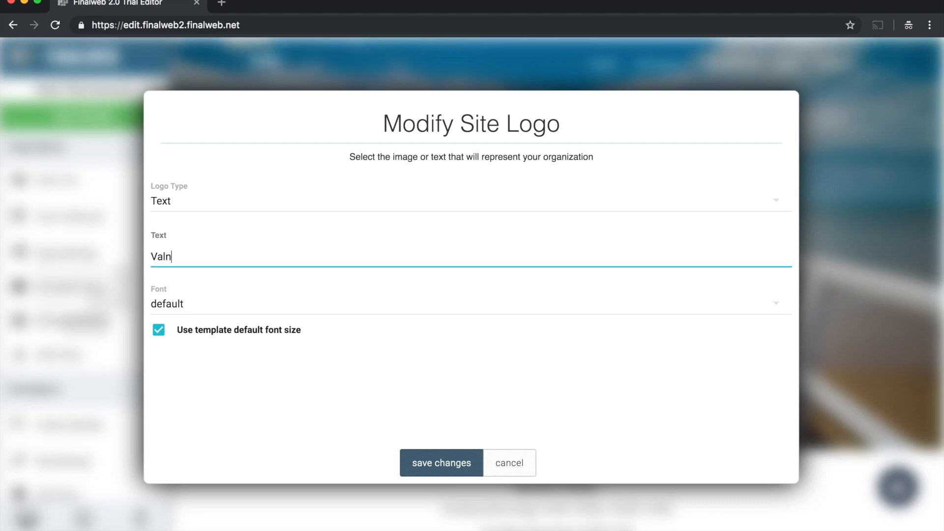
pyautogui.write('ia Church')
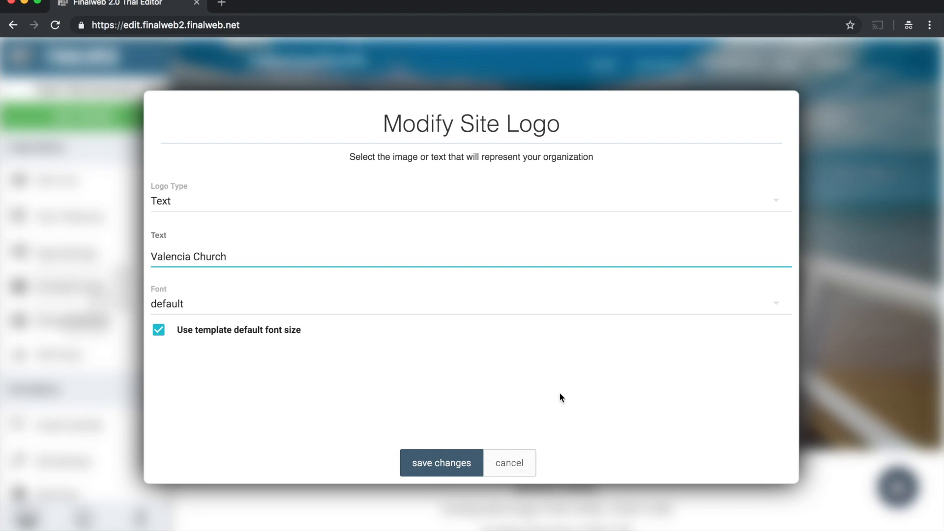
pyautogui.click(449, 465)
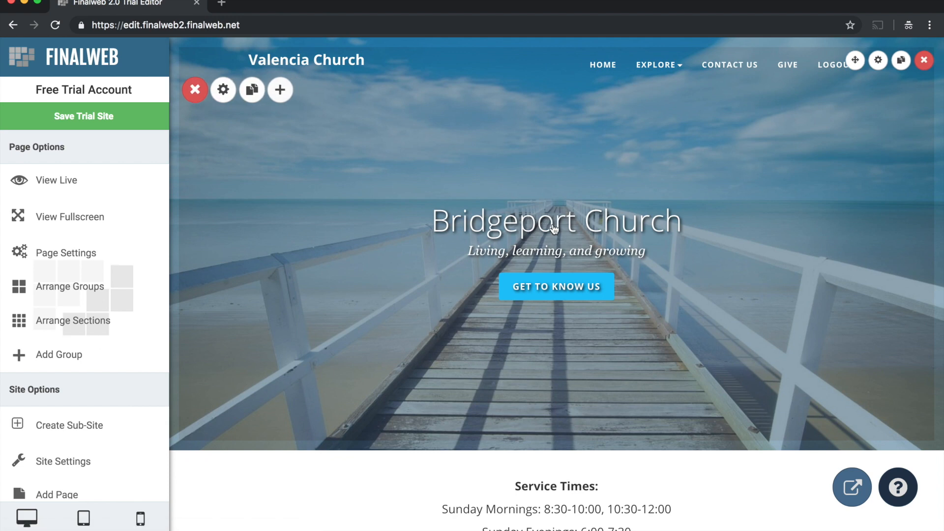
# - Change the banner heading to "Valencia Church" and its tagline to "Valencia, California", and save the section
pyautogui.click(529, 228)
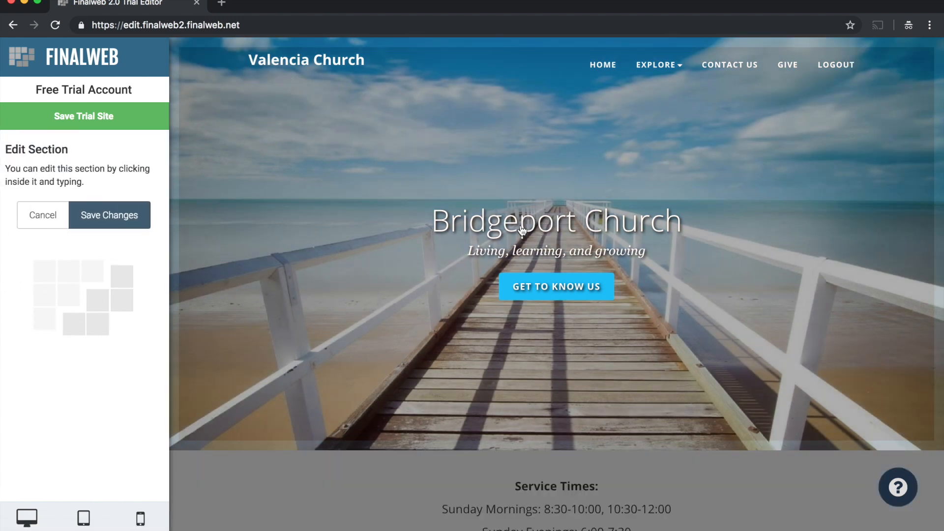
pyautogui.doubleClick(498, 231)
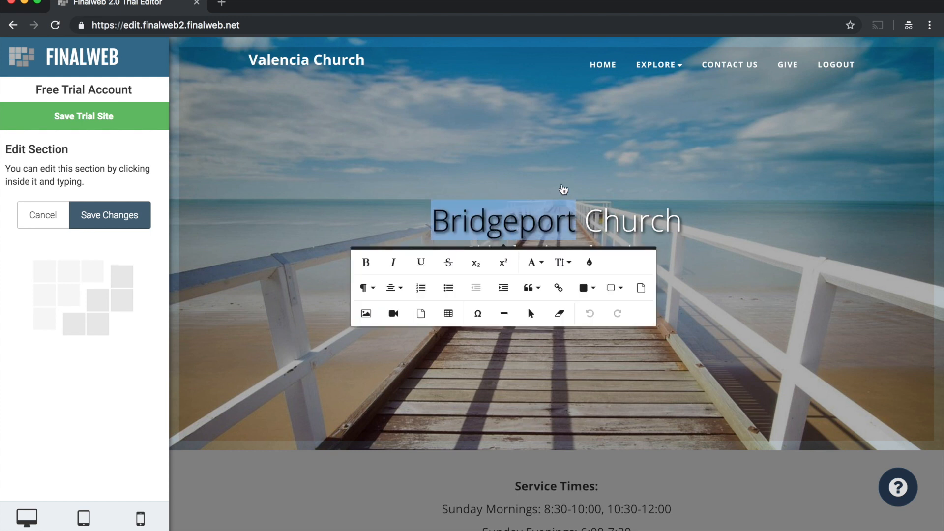
pyautogui.write('Valencia')
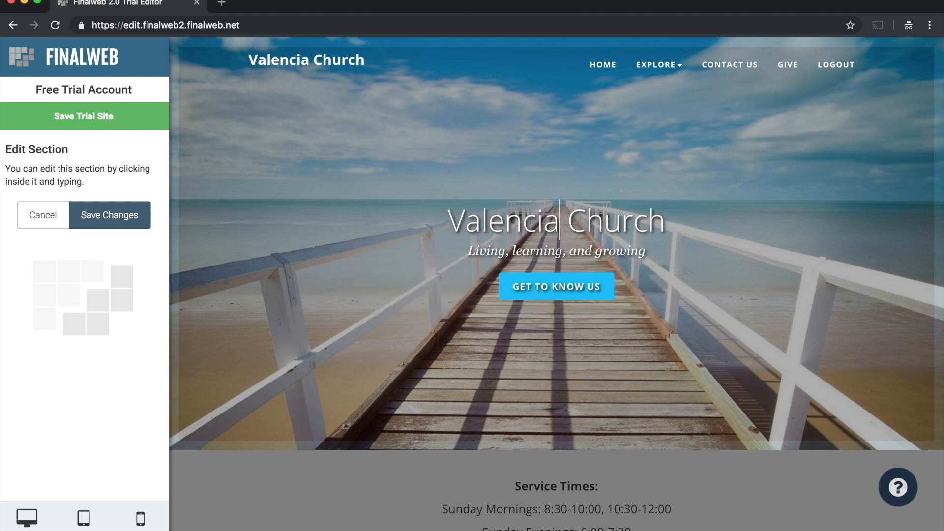
pyautogui.moveTo(493, 253); pyautogui.dragTo(597, 256)
pyautogui.write('Valen')
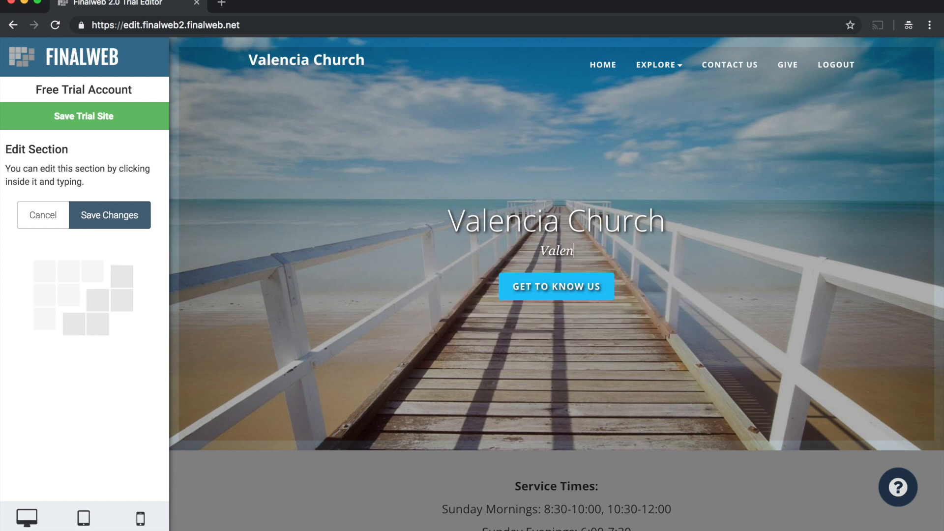
pyautogui.write('cia, California')
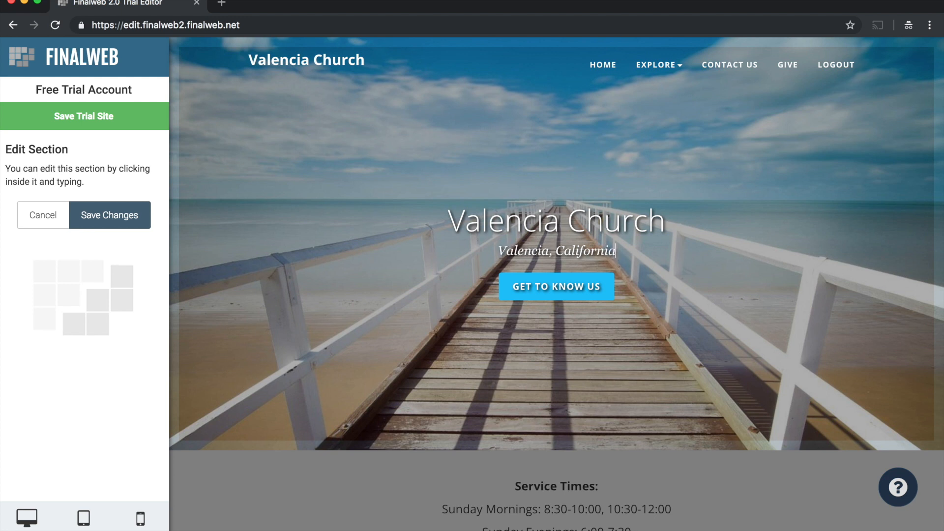
pyautogui.click(103, 217)
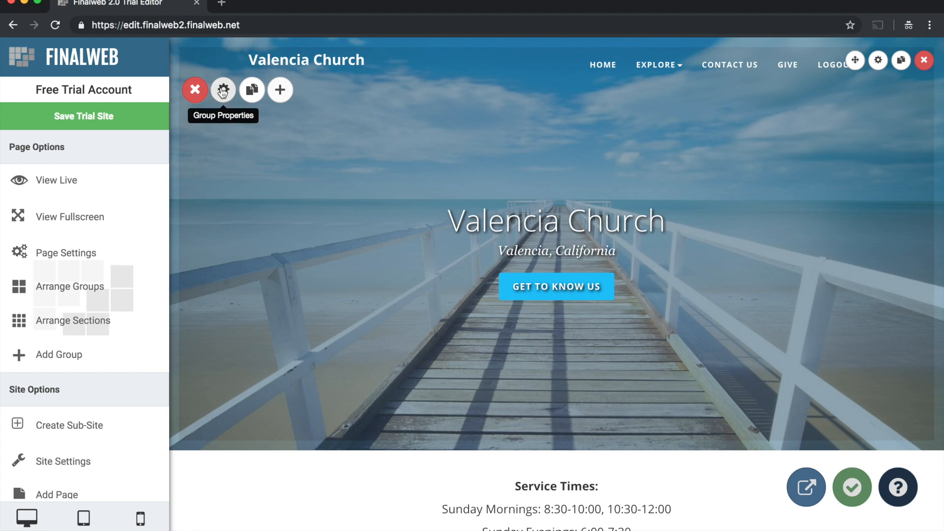
# - Review the homepage sections from the banner down to the contact info and return to the banner
pyautogui.scroll(-5, 305, 264)
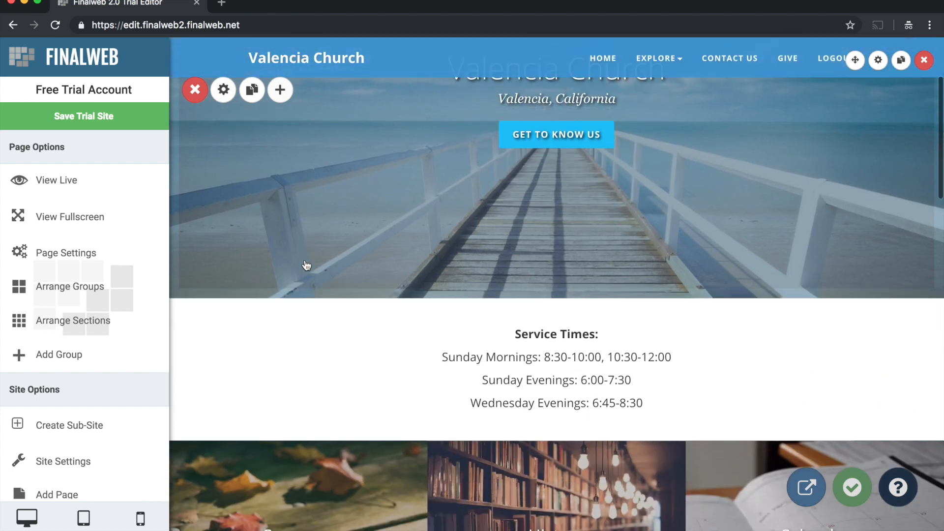
pyautogui.scroll(-3, 314, 327)
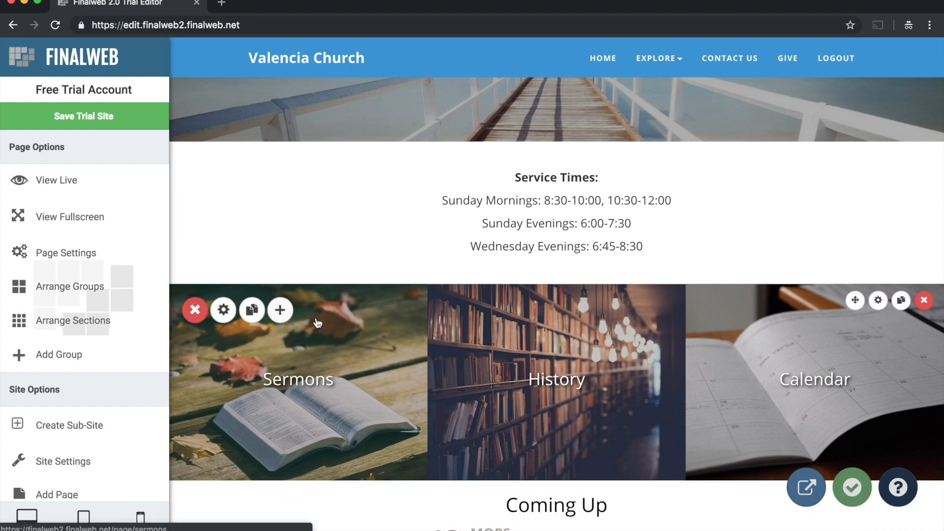
pyautogui.scroll(-10, 322, 336)
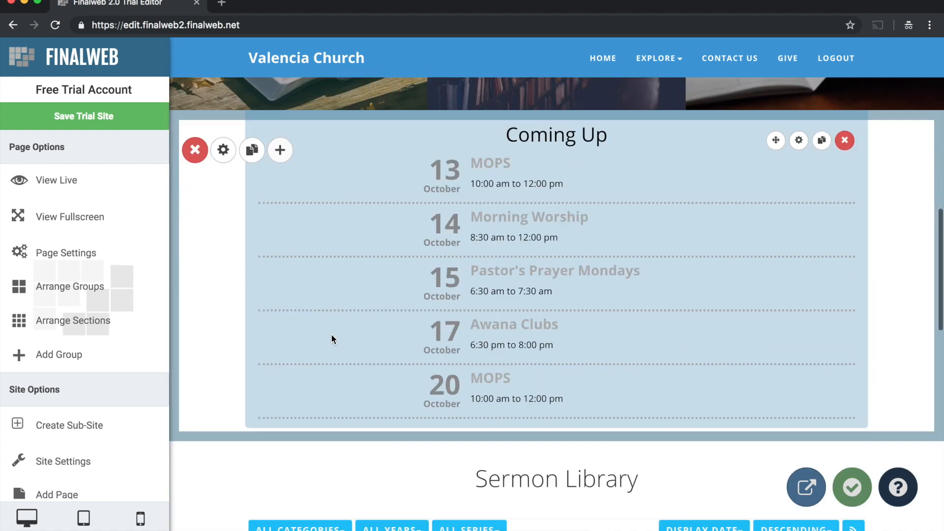
pyautogui.scroll(-4, 320, 344)
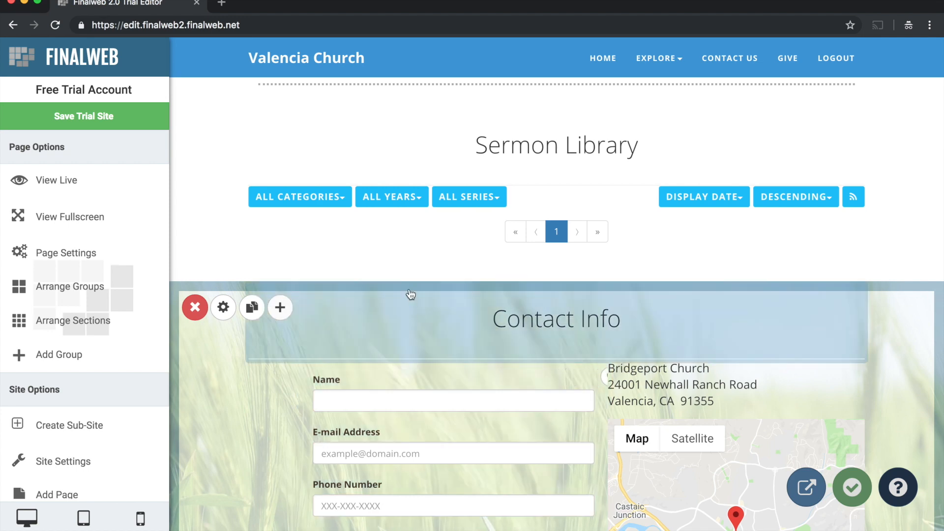
pyautogui.scroll(10, 411, 291)
pyautogui.scroll(10, 411, 291)
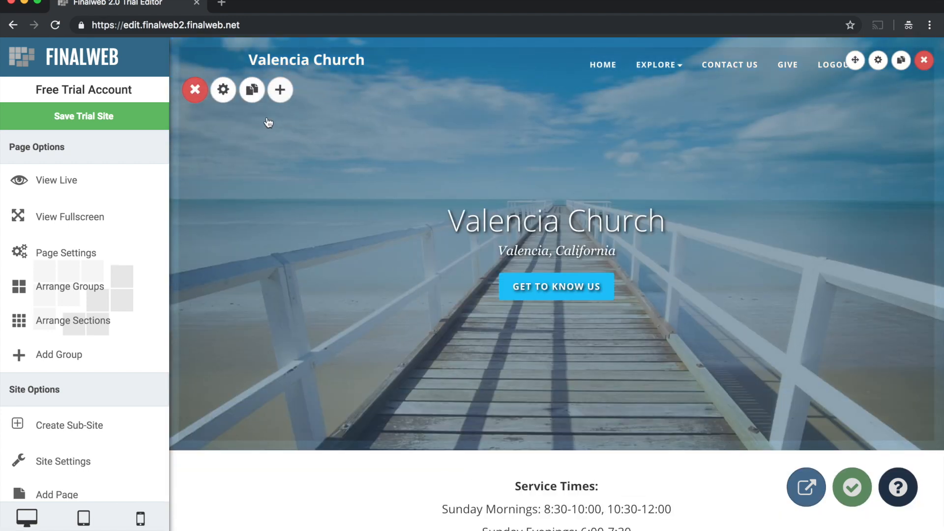
# - Replace the banner group's background image with the railway-track stock photo found by searching for "nature", and save the group
pyautogui.click(223, 93)
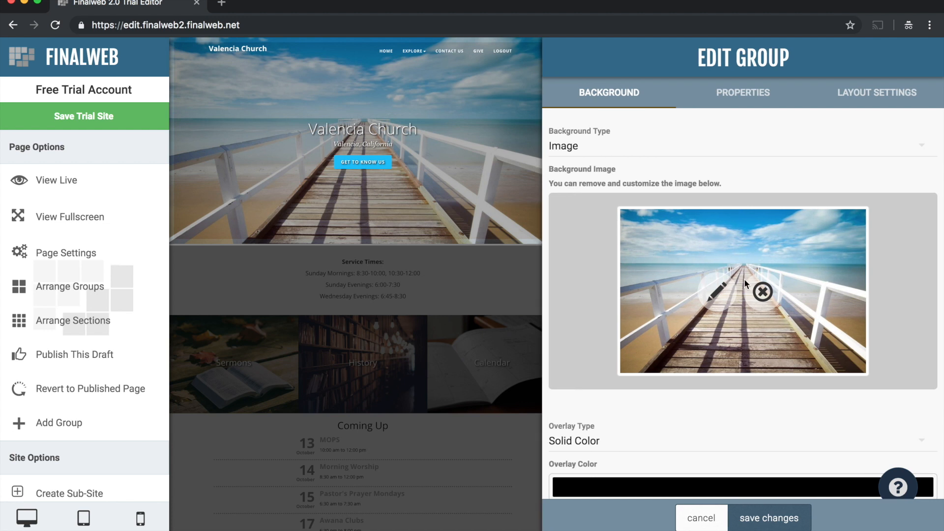
pyautogui.click(762, 292)
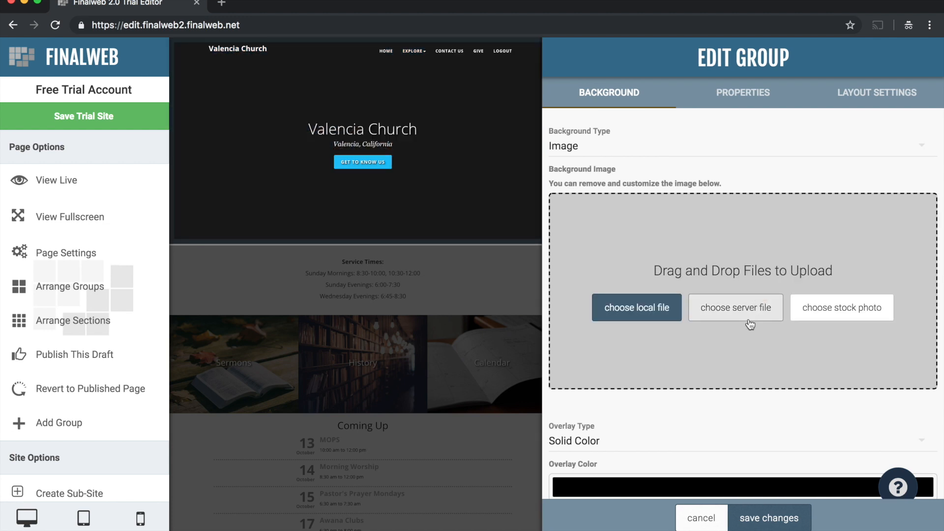
pyautogui.click(826, 314)
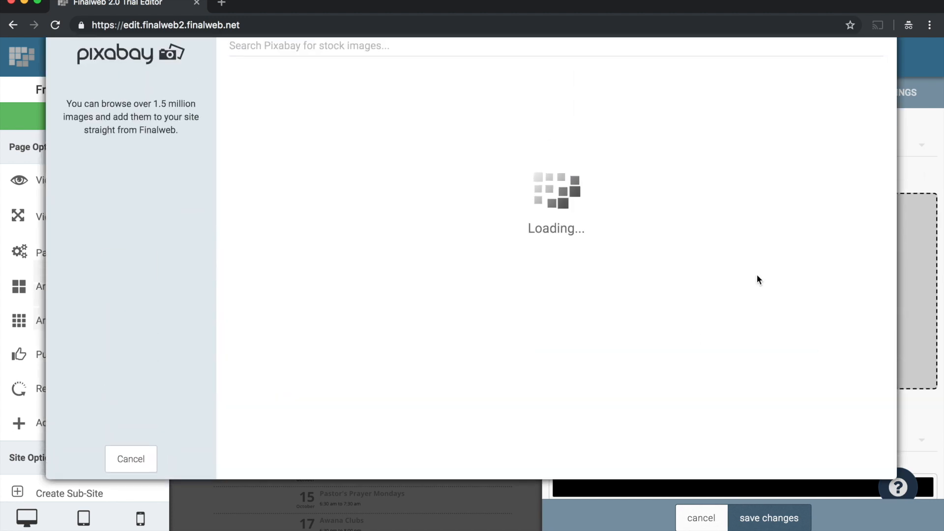
pyautogui.click(294, 52)
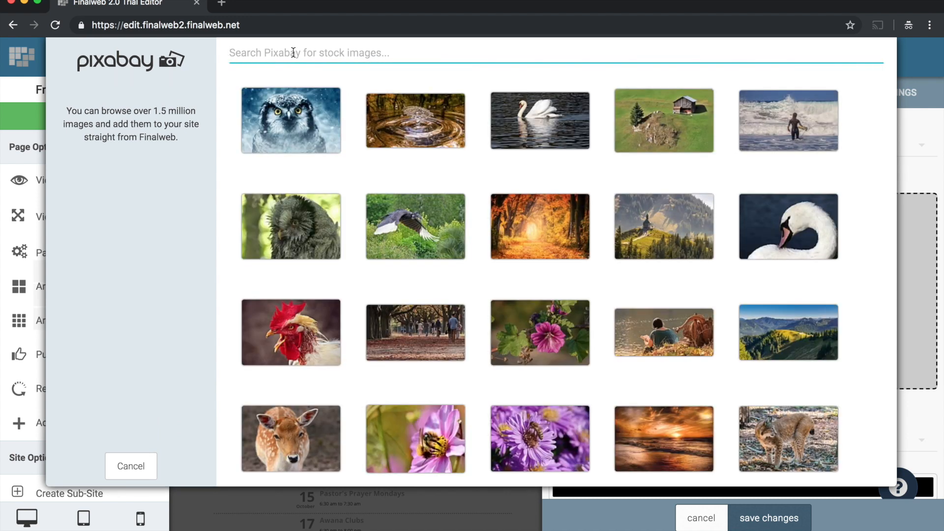
pyautogui.write('nature')
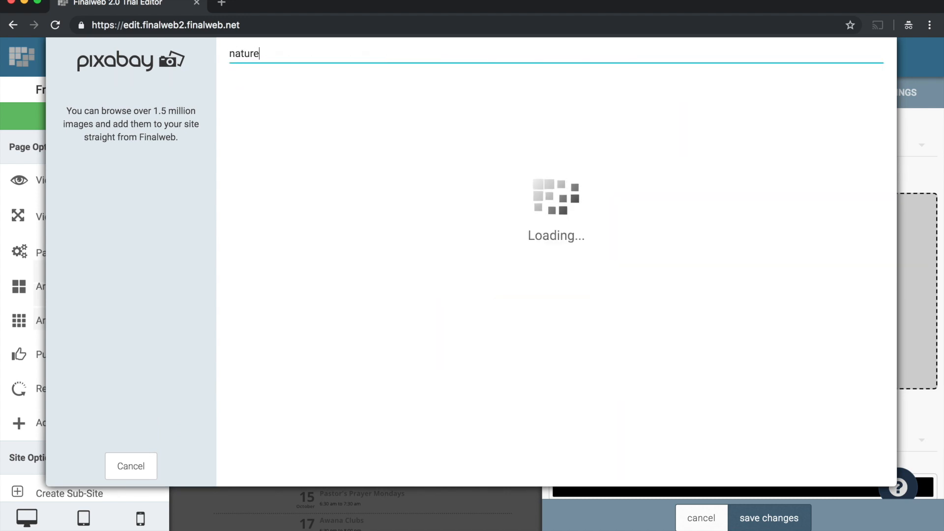
pyautogui.scroll(-8, 381, 223)
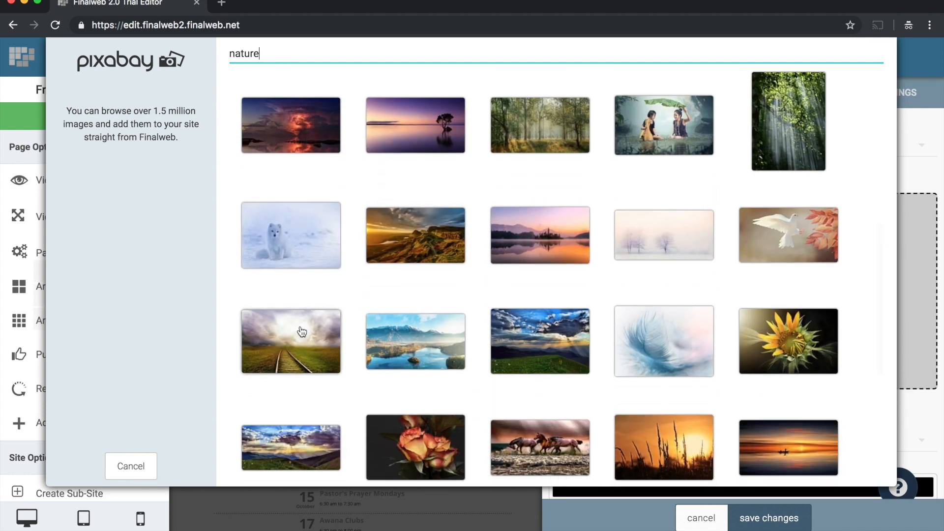
pyautogui.click(559, 309)
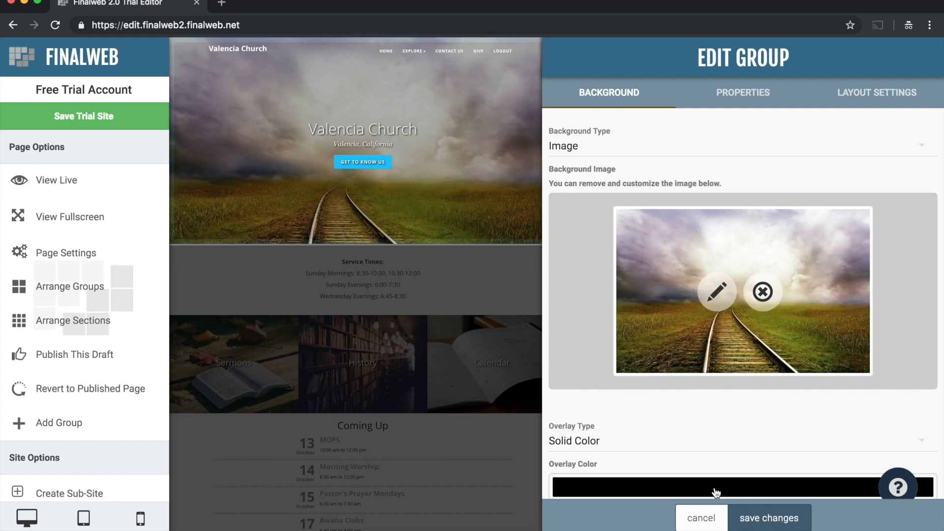
pyautogui.click(748, 518)
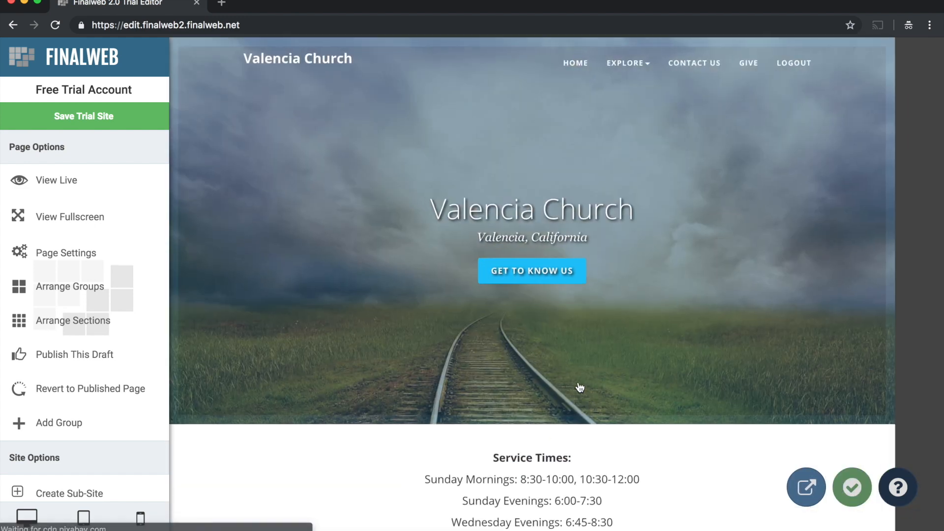
# - Remove the 8:30-10:00 time from the Sunday Mornings line in the Service Times section
pyautogui.scroll(-3, 541, 372)
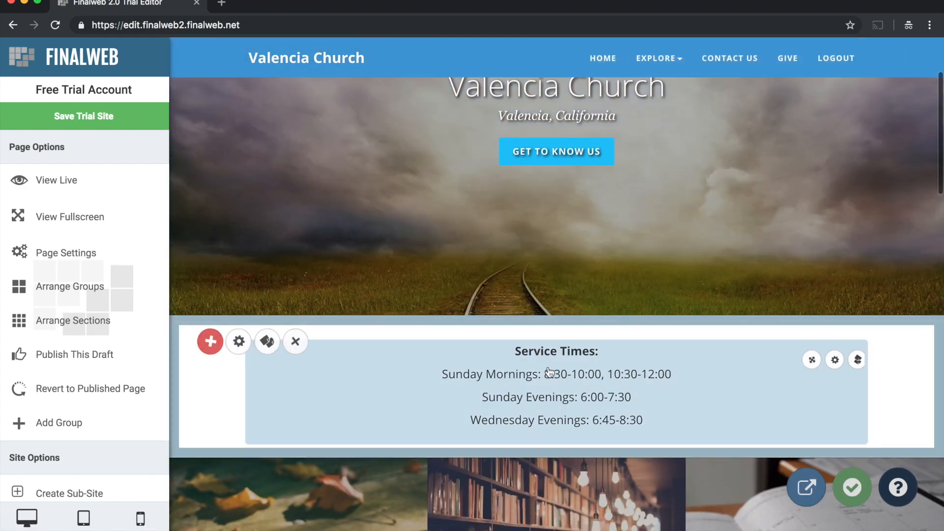
pyautogui.scroll(-2, 551, 369)
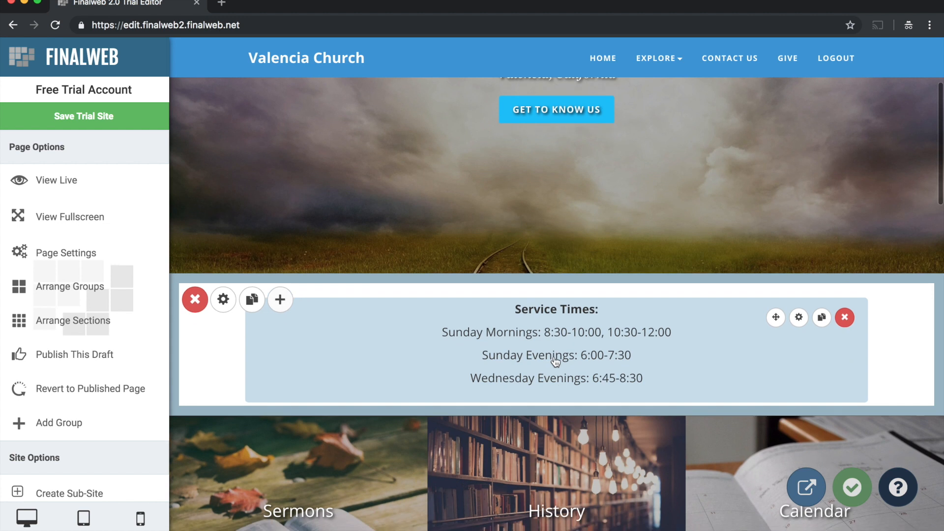
pyautogui.click(541, 338)
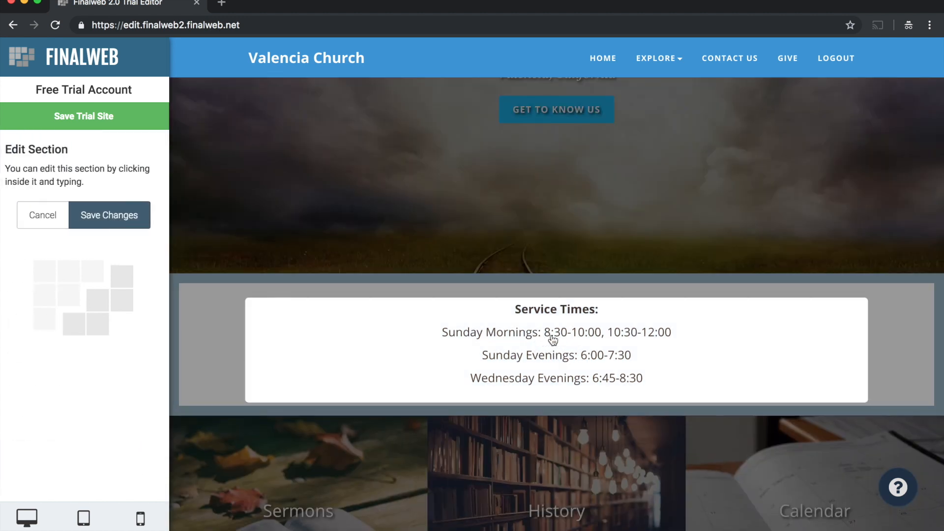
pyautogui.moveTo(544, 334); pyautogui.dragTo(610, 338)
pyautogui.press('BackSpace')
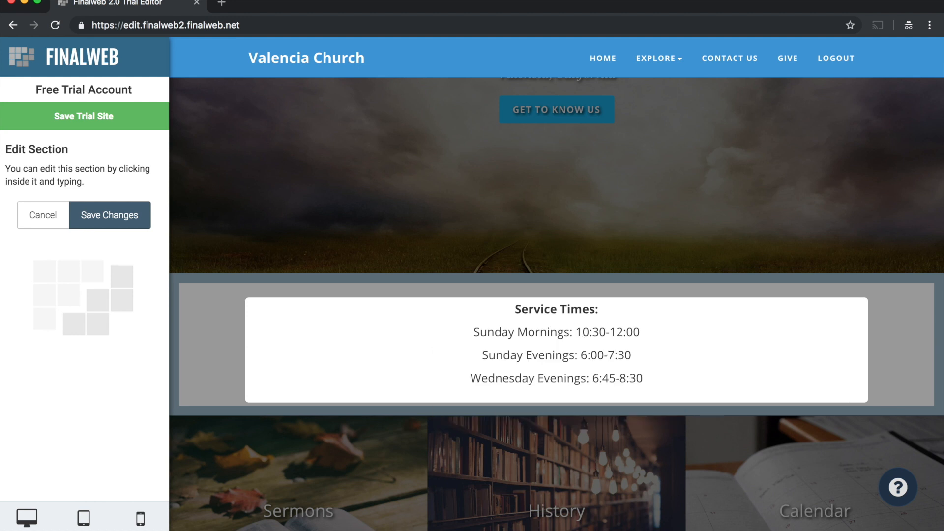
# - Delete the Wednesday Evenings line from the service times and save the section
pyautogui.doubleClick(514, 385)
pyautogui.moveTo(514, 385); pyautogui.dragTo(642, 387)
pyautogui.press('BackSpace')
pyautogui.press('BackSpace')
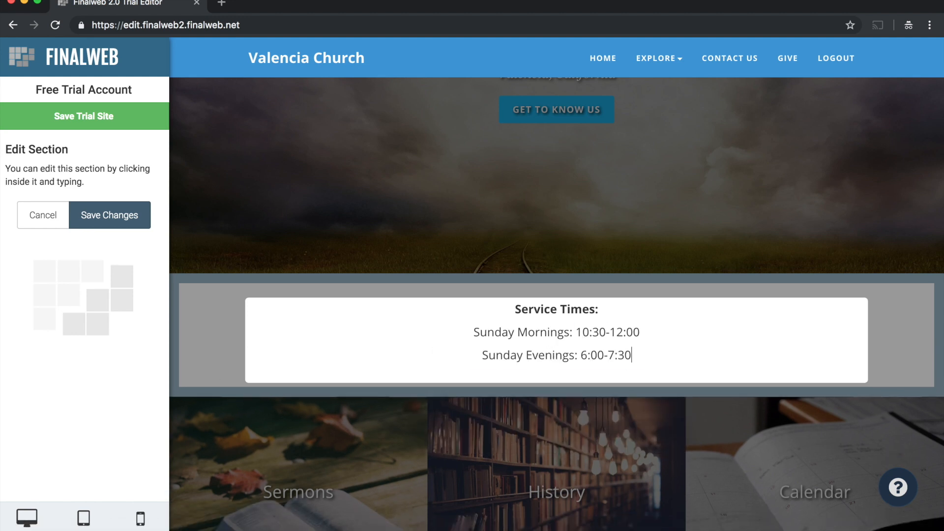
pyautogui.click(126, 212)
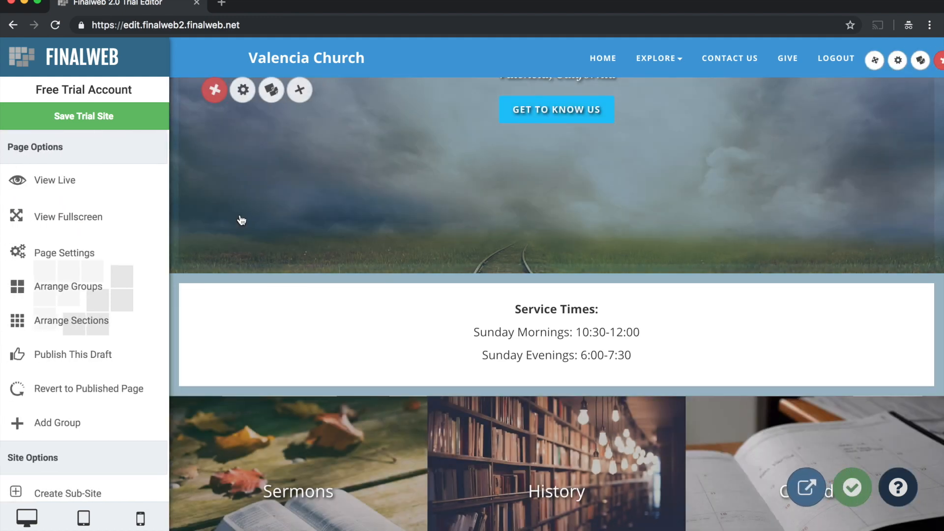
# - Examine the background, overlay and link settings of the Sermons, History and Calendar tiles section, leaving it without saving
pyautogui.scroll(-5, 596, 447)
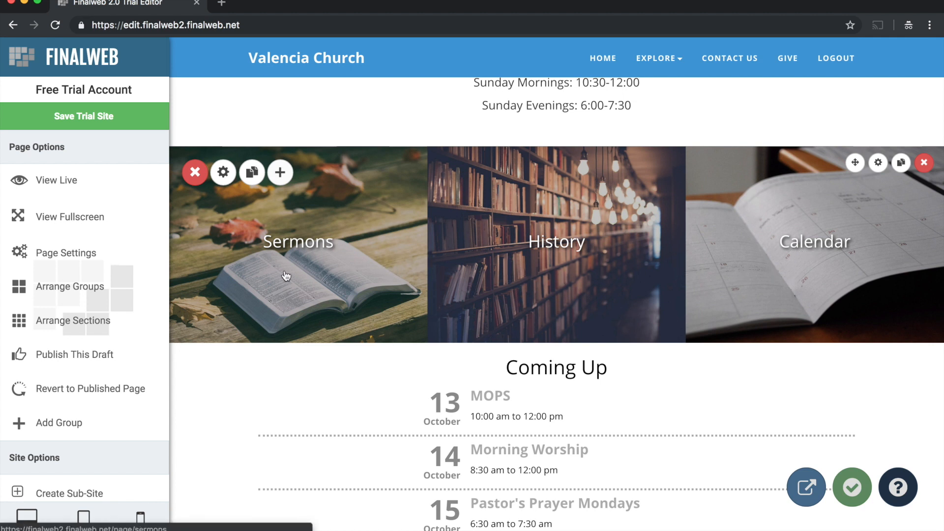
pyautogui.click(878, 164)
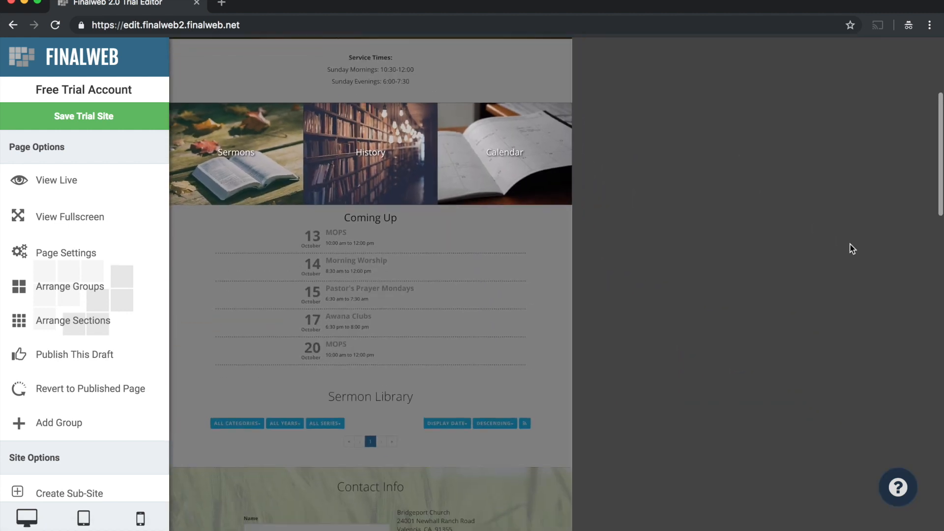
pyautogui.scroll(-7, 748, 330)
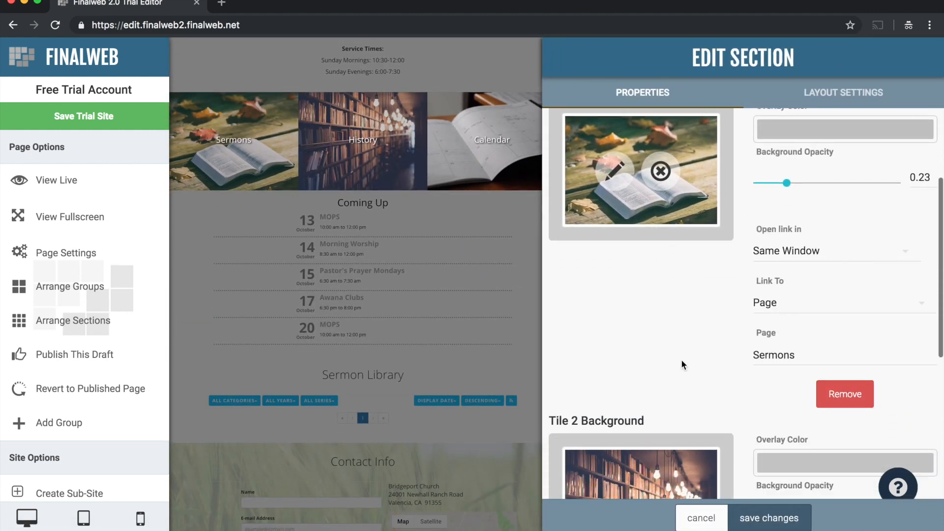
pyautogui.scroll(-3, 678, 367)
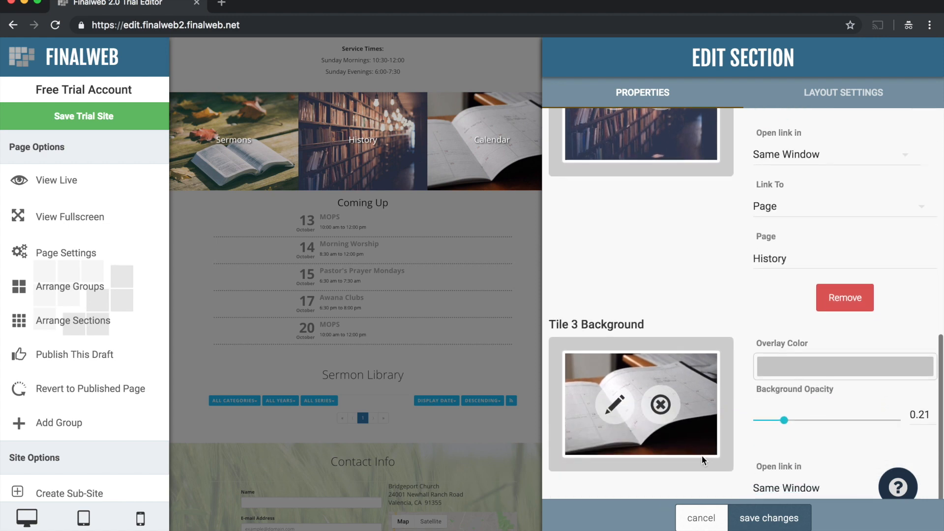
pyautogui.click(696, 516)
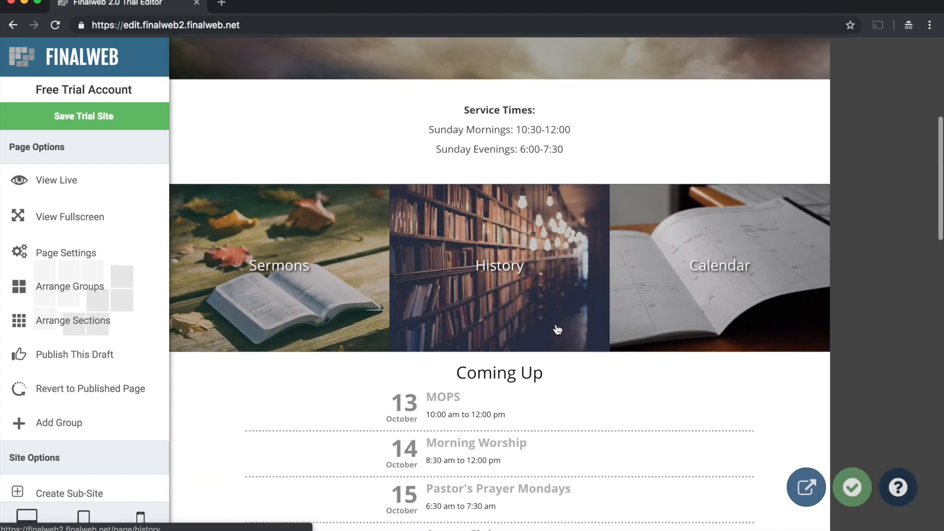
# - Replace the Google Calendar ID of the Coming Up section with the church's e-mail address and save the section
pyautogui.scroll(-5, 642, 266)
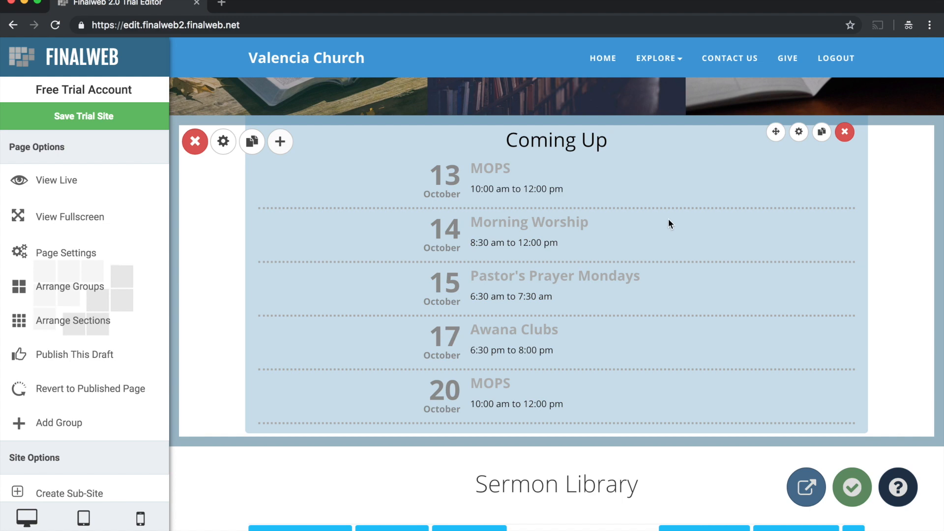
pyautogui.click(799, 132)
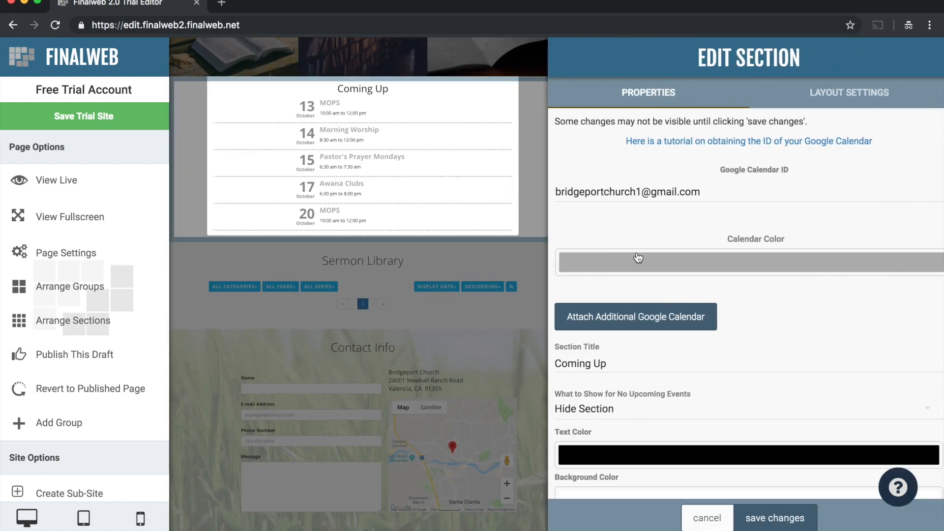
pyautogui.moveTo(631, 191); pyautogui.dragTo(509, 191)
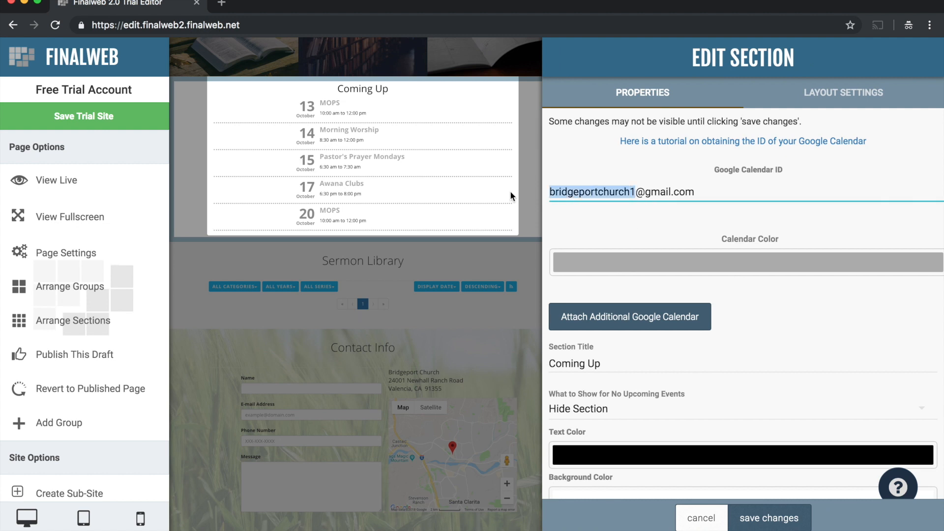
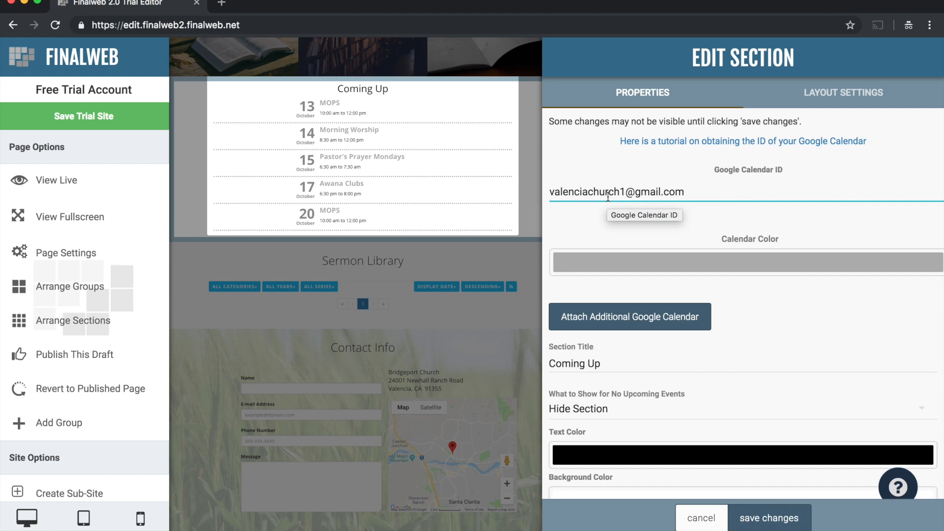
pyautogui.click(760, 519)
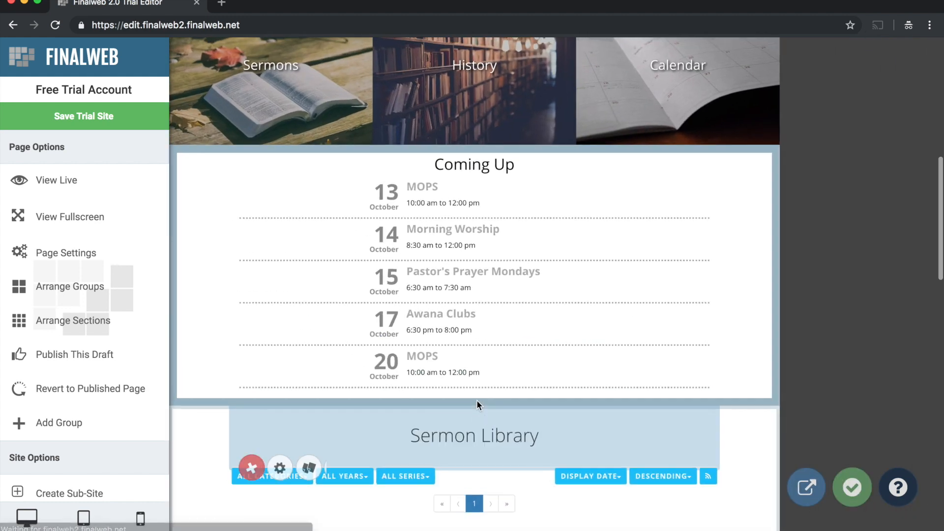
# - Set the Contact Info form's submission e-mail to the church's e-mail address, save the form settings and leave the form builder
pyautogui.scroll(-4, 506, 365)
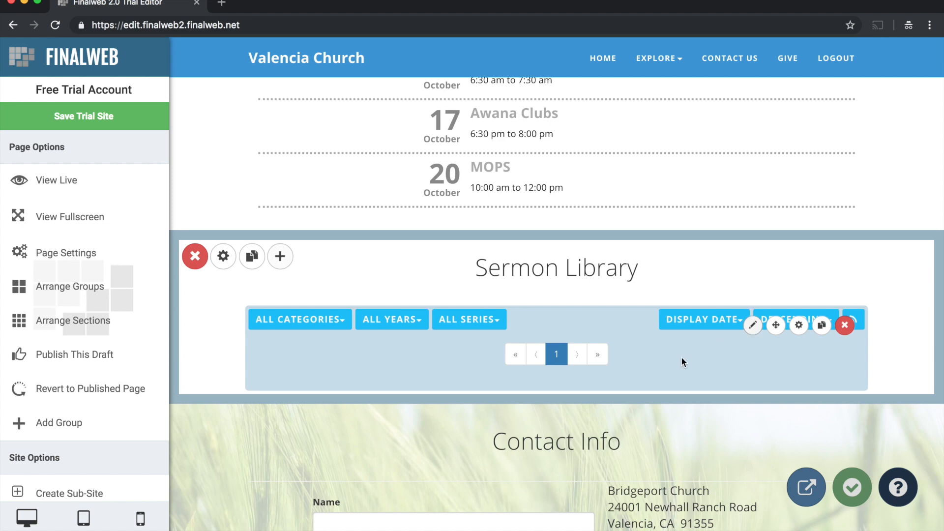
pyautogui.scroll(-5, 669, 362)
pyautogui.scroll(-3, 441, 403)
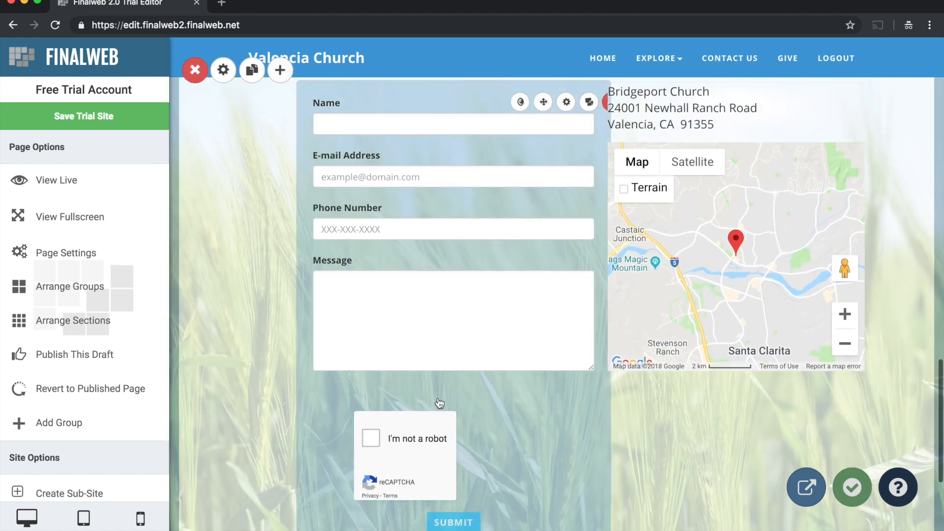
pyautogui.scroll(2, 444, 355)
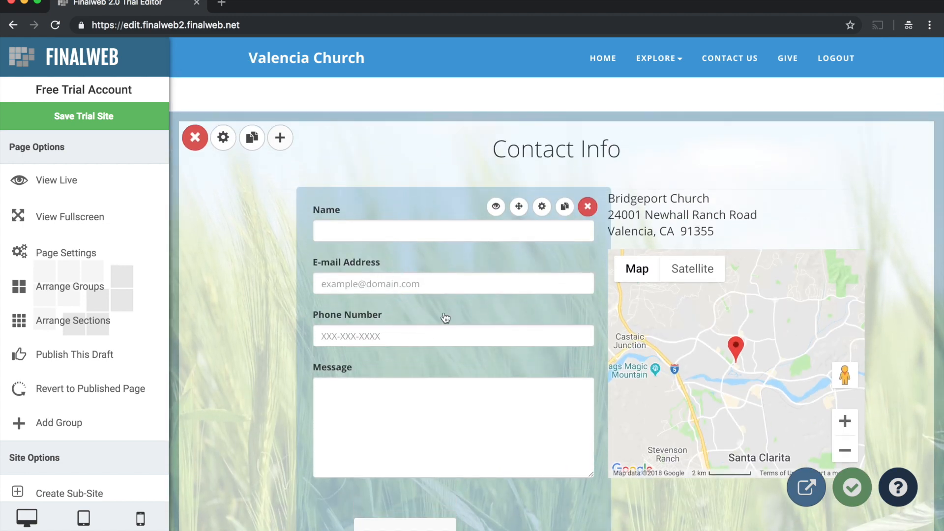
pyautogui.click(337, 230)
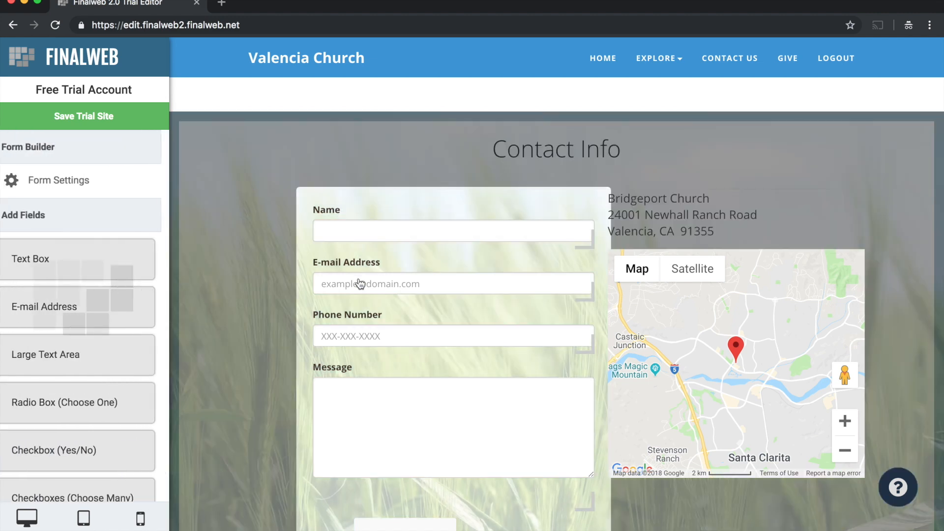
pyautogui.click(60, 191)
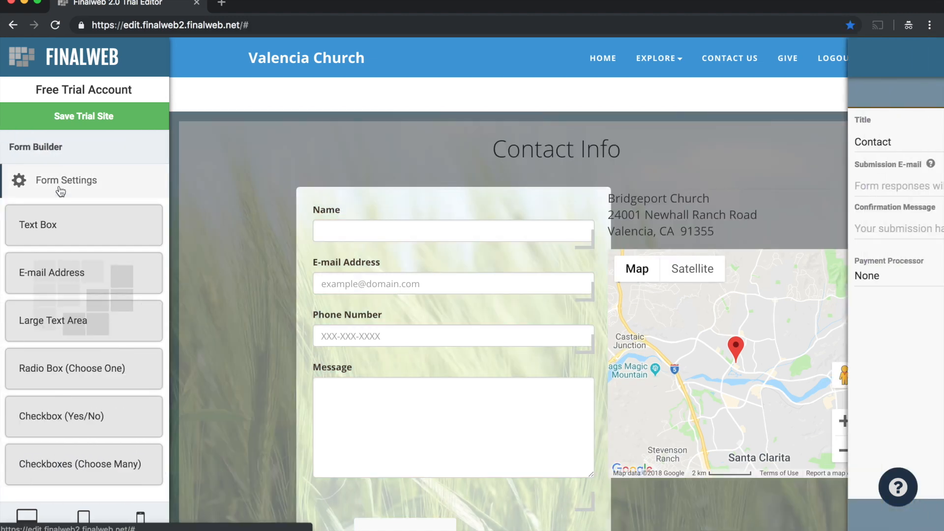
pyautogui.click(580, 185)
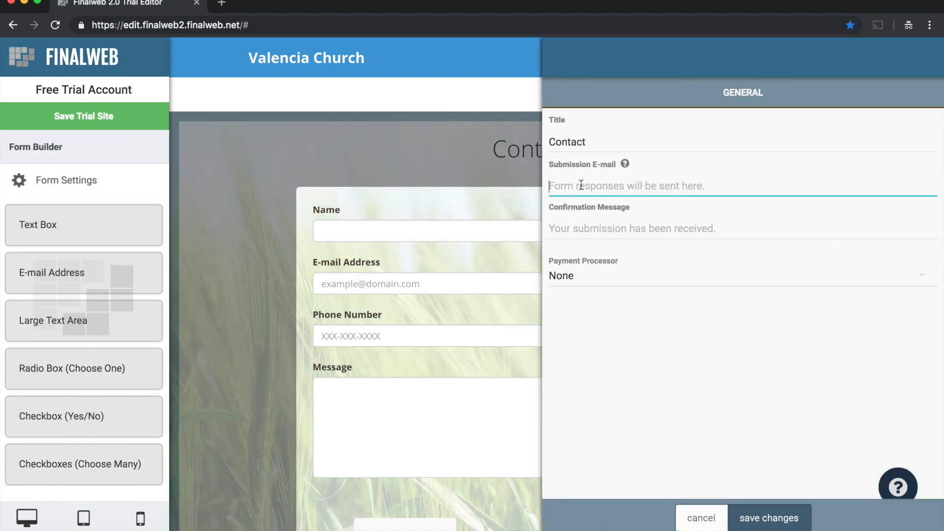
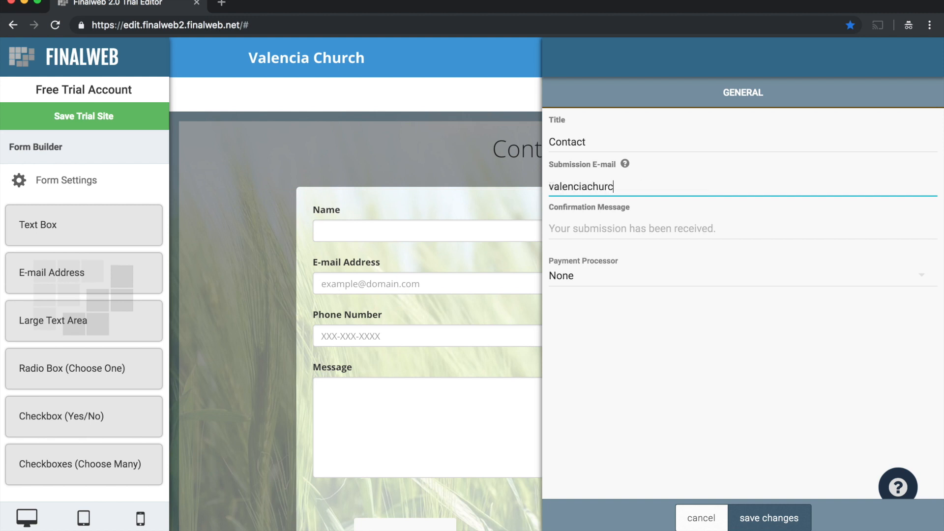
pyautogui.click(770, 517)
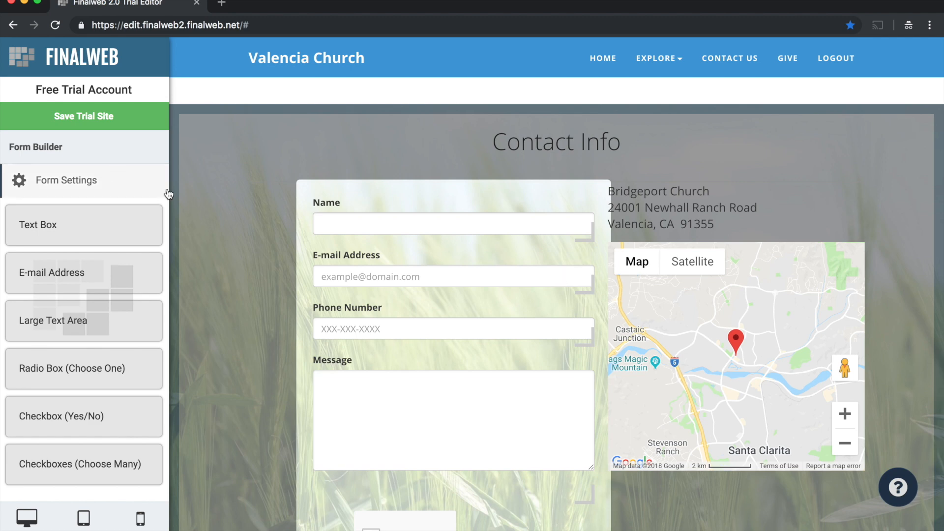
pyautogui.click(227, 208)
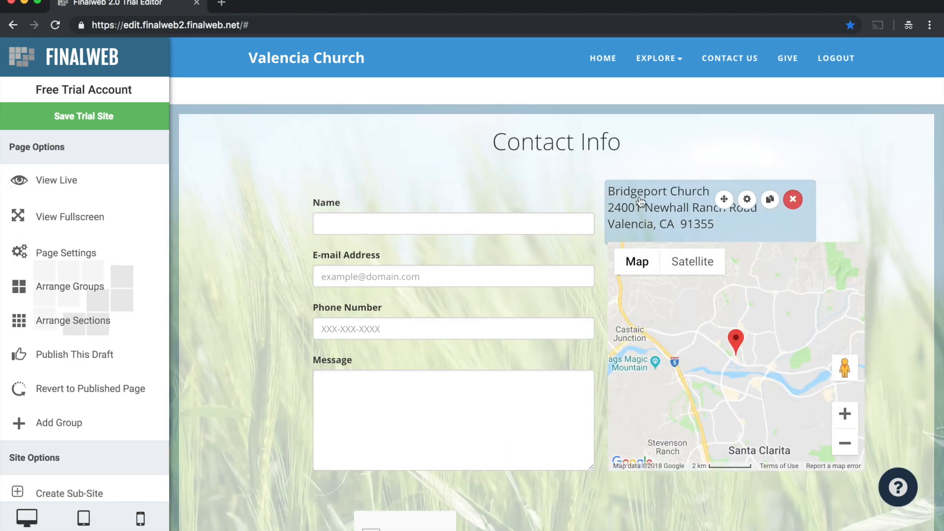
# - Change the church name in the address block beside the contact form to Valencia Church
pyautogui.click(650, 213)
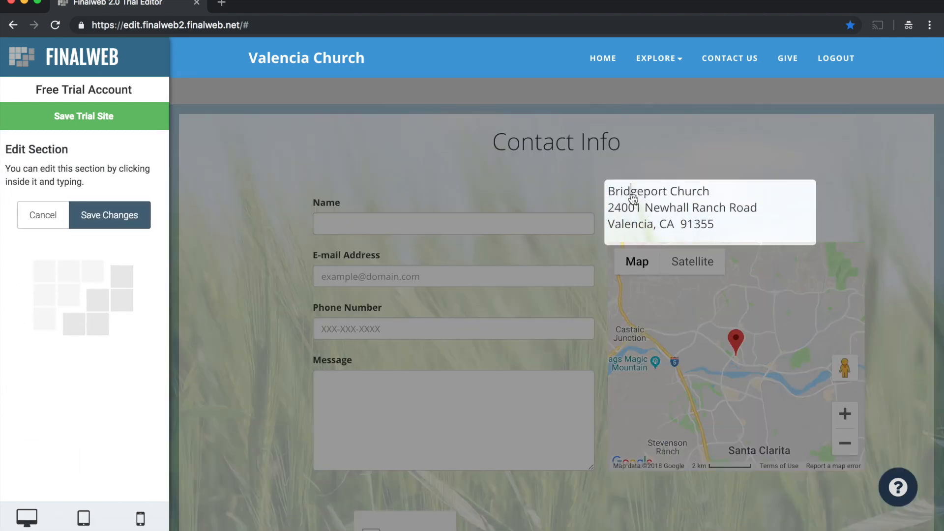
pyautogui.doubleClick(632, 195)
pyautogui.write('Valencia')
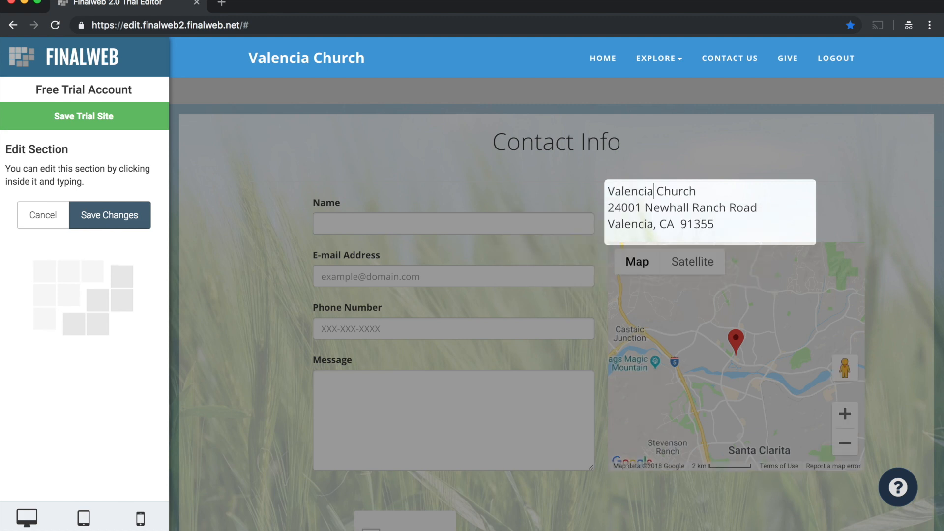
# - Replace the street and ZIP code in the address block with the church's own, copy the full address and save the section
pyautogui.moveTo(608, 207); pyautogui.dragTo(744, 213)
pyautogui.write('1333 Smy')
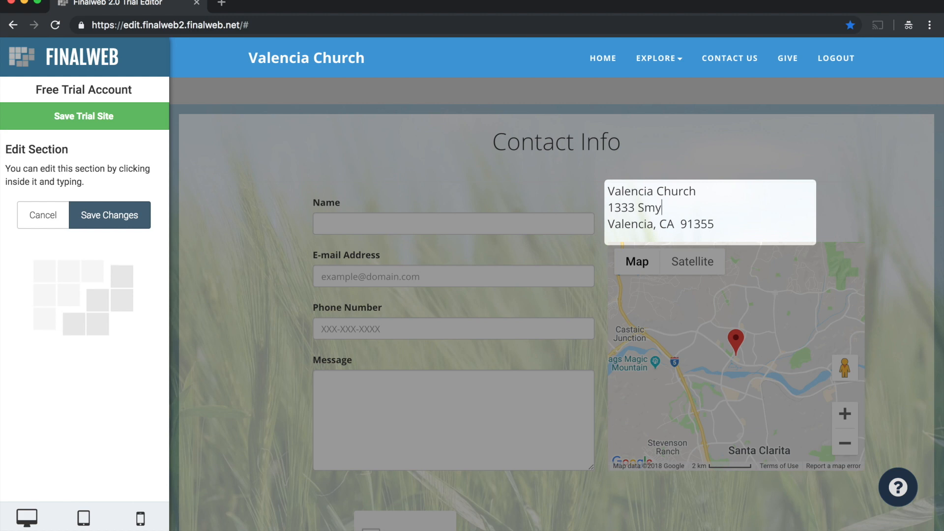
pyautogui.write('th Drive')
pyautogui.doubleClick(690, 225)
pyautogui.write('91354')
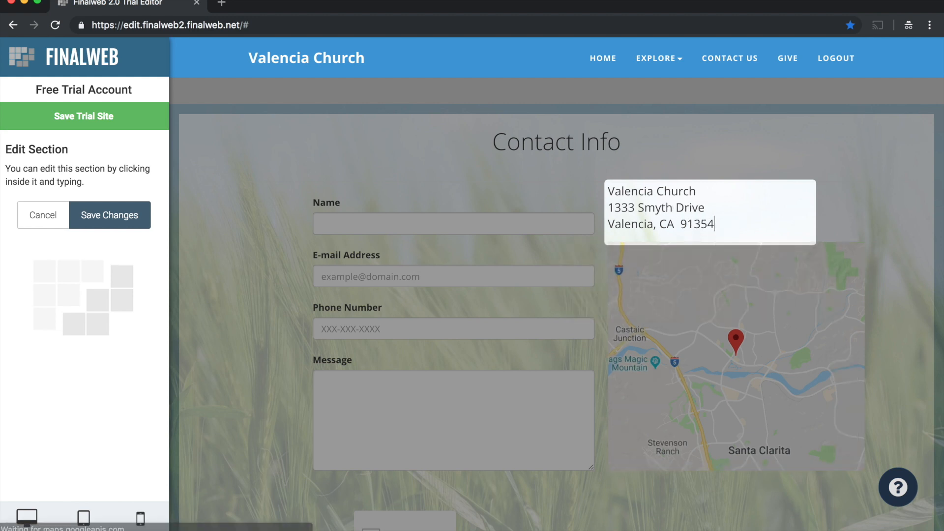
pyautogui.moveTo(731, 223); pyautogui.dragTo(609, 208)
pyautogui.hotkey('ctrl', 'c')
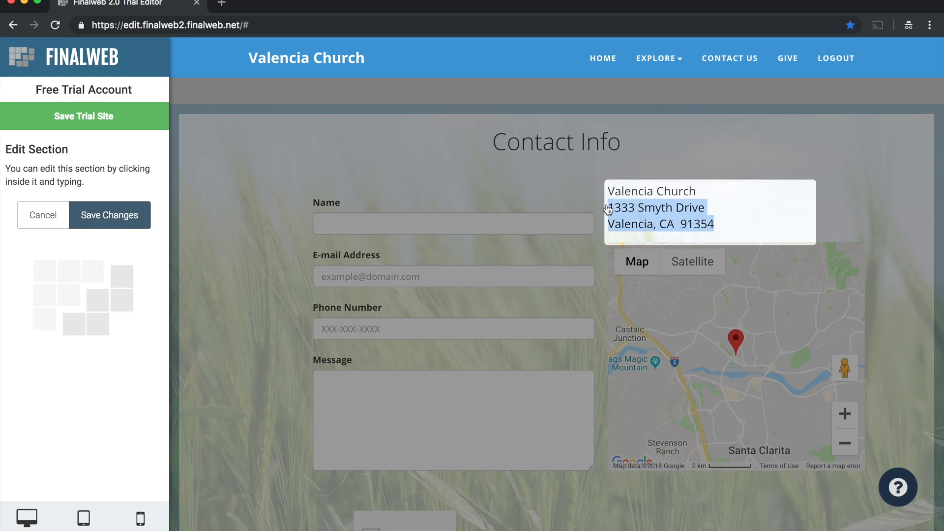
pyautogui.click(126, 221)
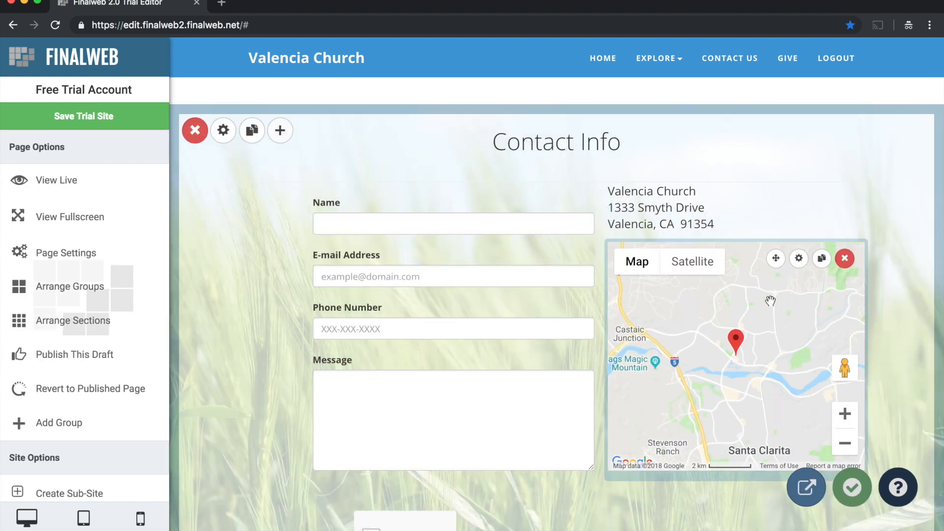
# - Set the contact map's location to the copied church address and save the map section
pyautogui.click(799, 259)
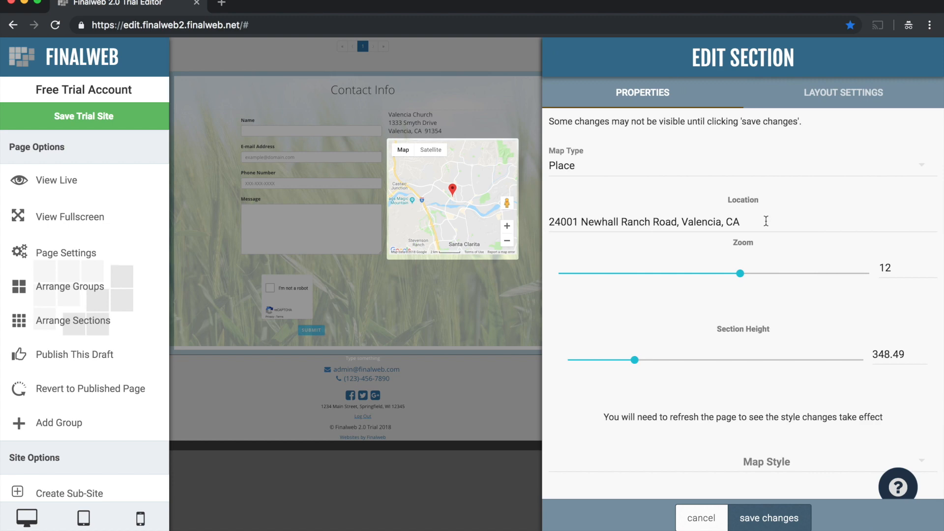
pyautogui.tripleClick(766, 222)
pyautogui.hotkey('ctrl', 'v')
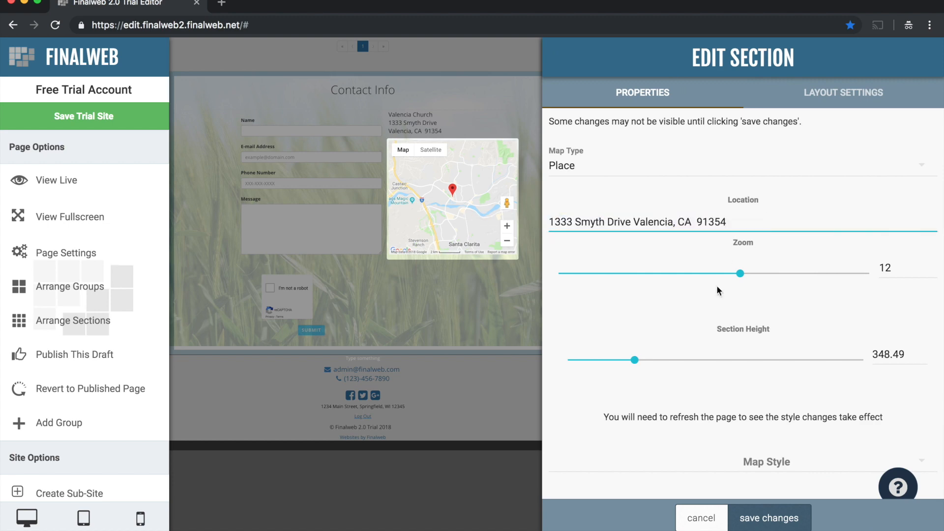
pyautogui.click(769, 517)
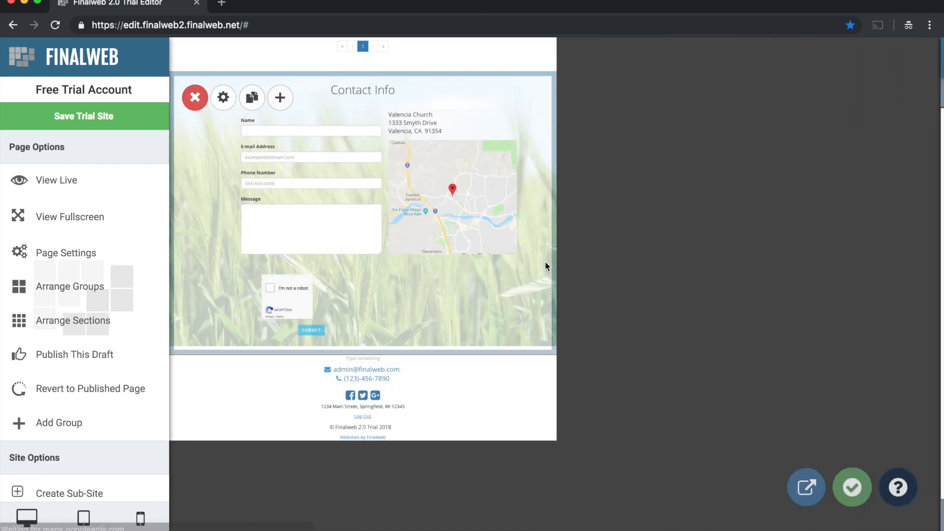
# - Open the site settings and change the site title to Valencia Church
pyautogui.scroll(-3, 483, 275)
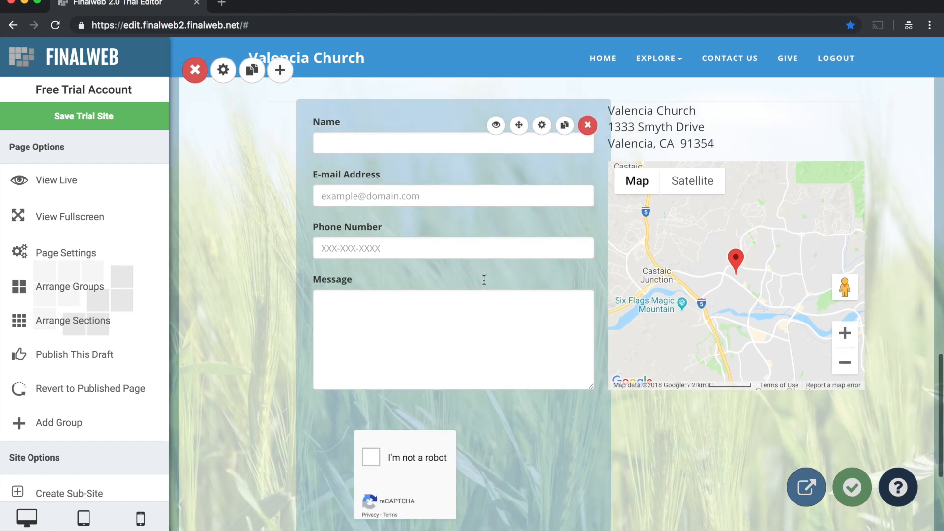
pyautogui.scroll(-4, 484, 280)
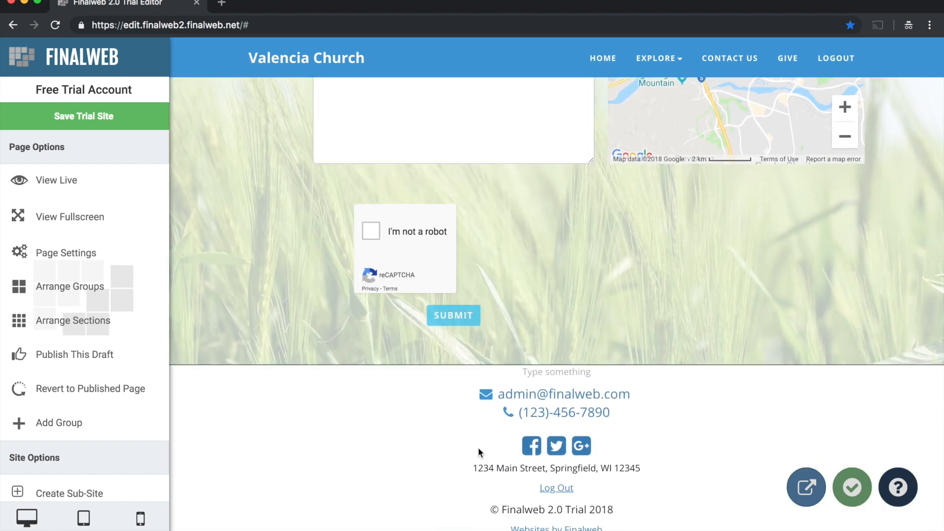
pyautogui.scroll(-3, 114, 390)
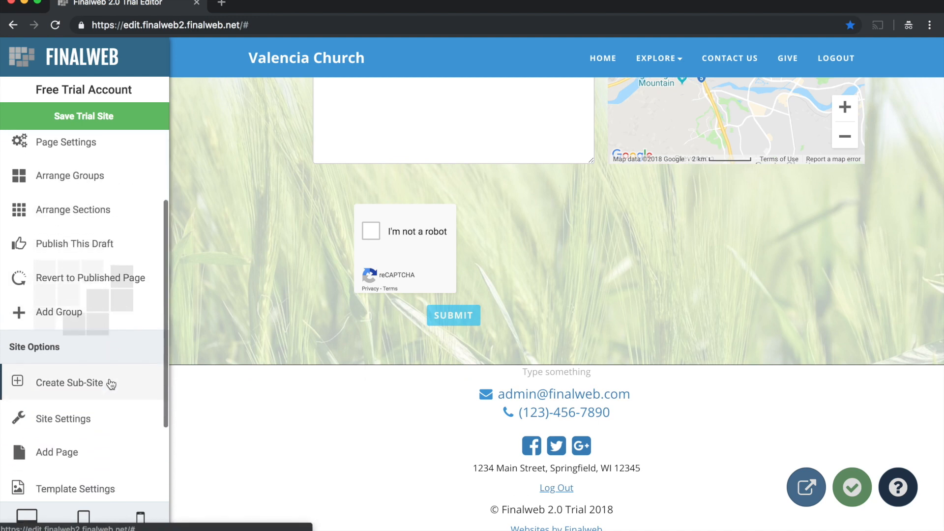
pyautogui.scroll(-1, 84, 391)
pyautogui.click(57, 388)
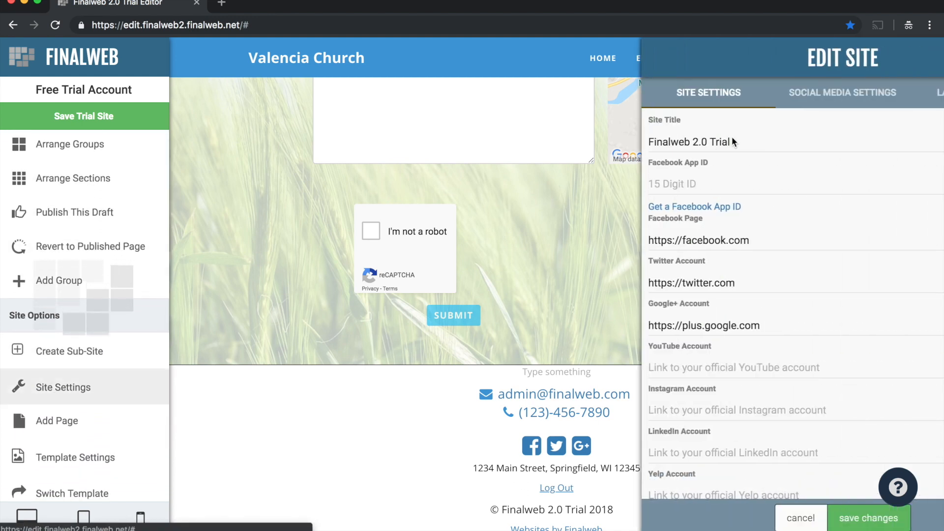
pyautogui.click(641, 144)
pyautogui.moveTo(641, 145); pyautogui.dragTo(495, 137)
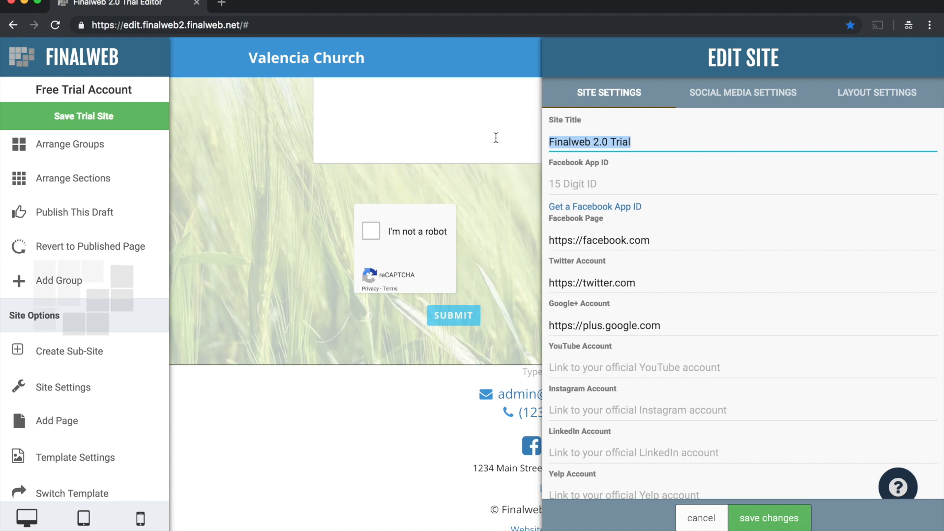
pyautogui.write('Valencia Church')
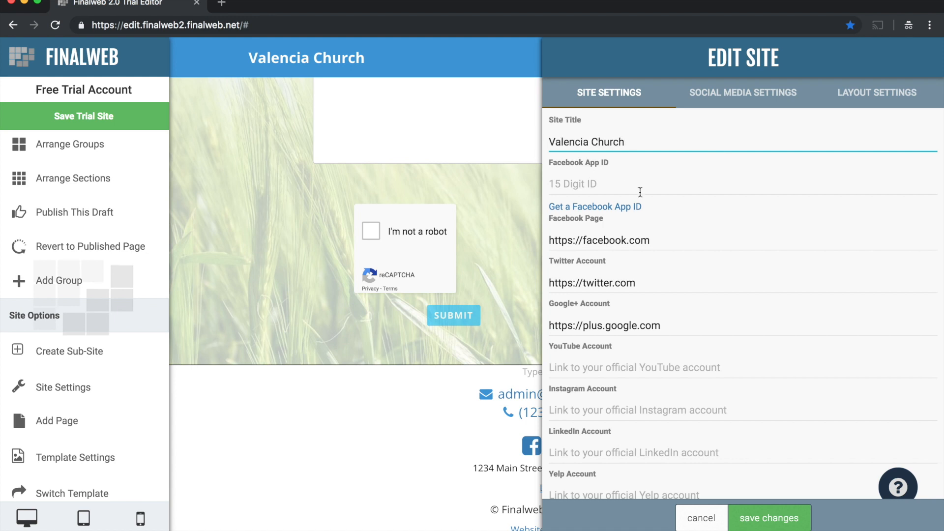
# - Review the social media account and contact info fields in the site settings, and save the changes
pyautogui.scroll(-2, 646, 219)
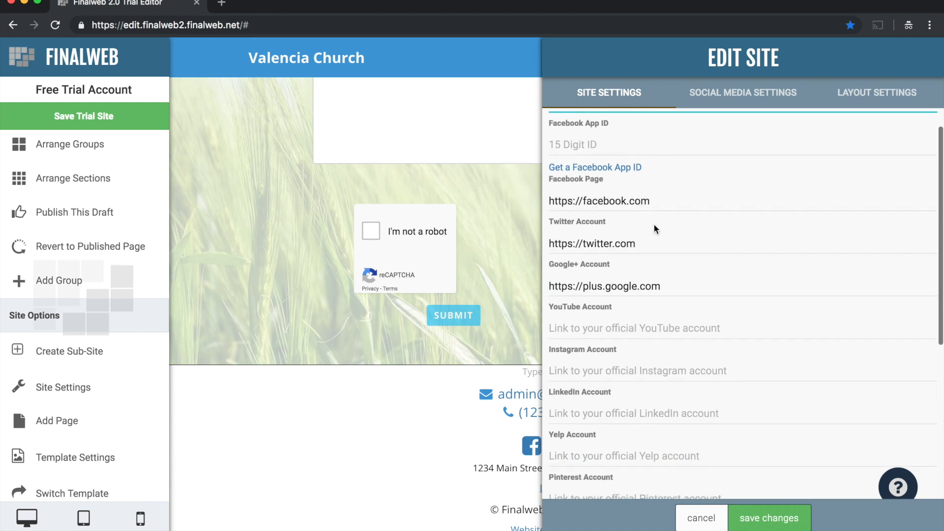
pyautogui.scroll(-5, 652, 341)
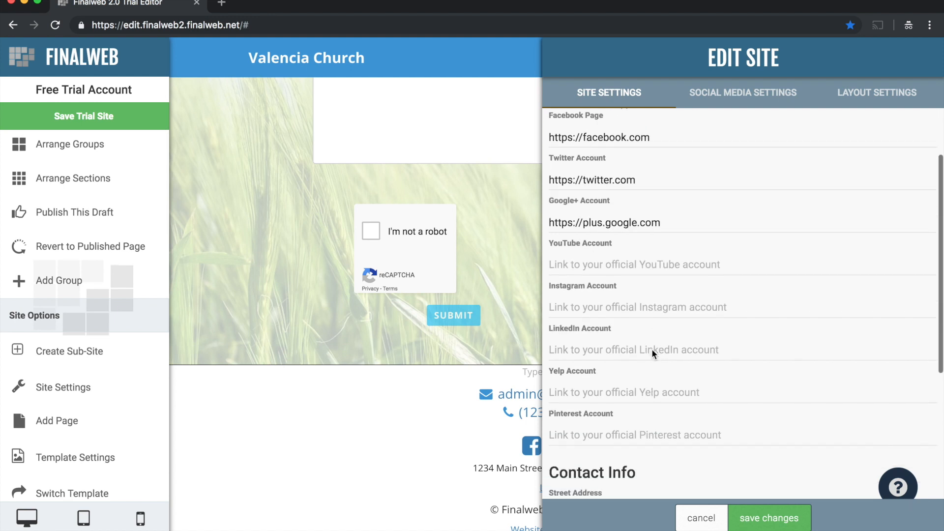
pyautogui.scroll(4, 670, 285)
pyautogui.scroll(-6, 671, 302)
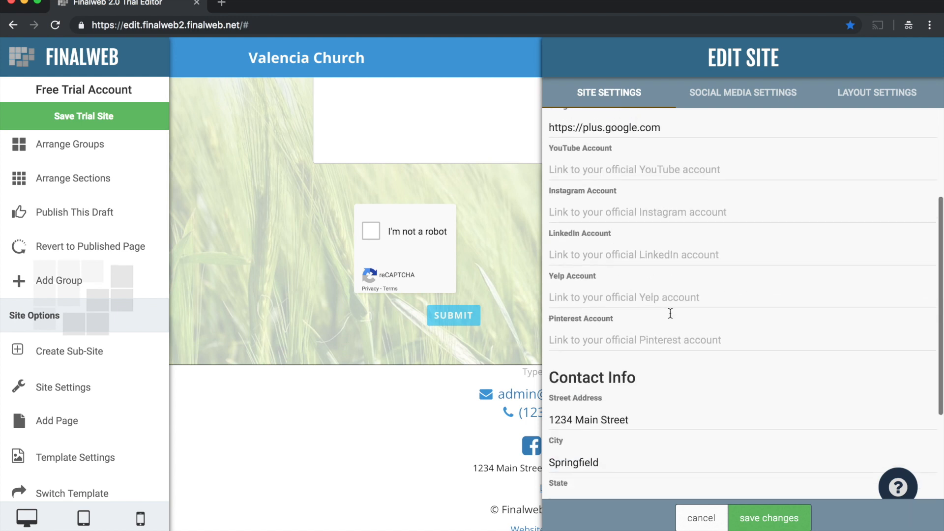
pyautogui.scroll(-1, 639, 271)
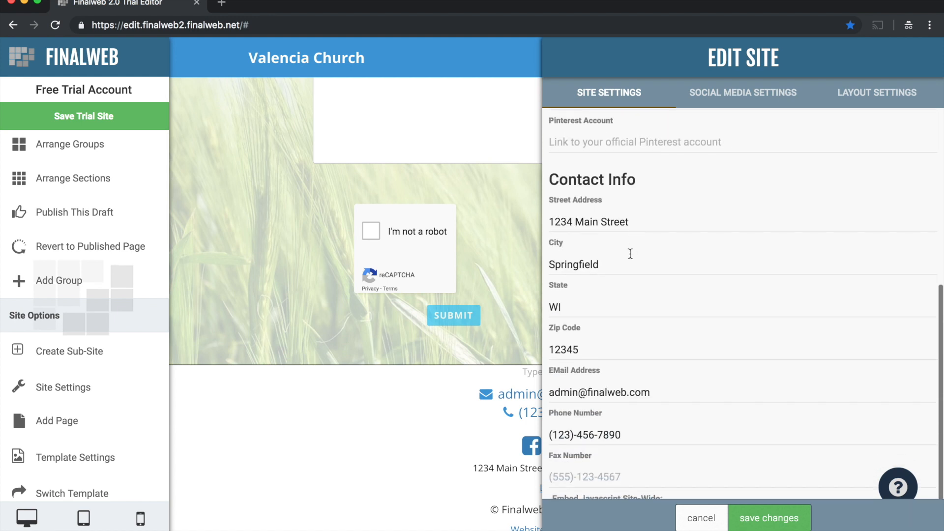
pyautogui.scroll(-2, 632, 361)
pyautogui.scroll(-1, 661, 376)
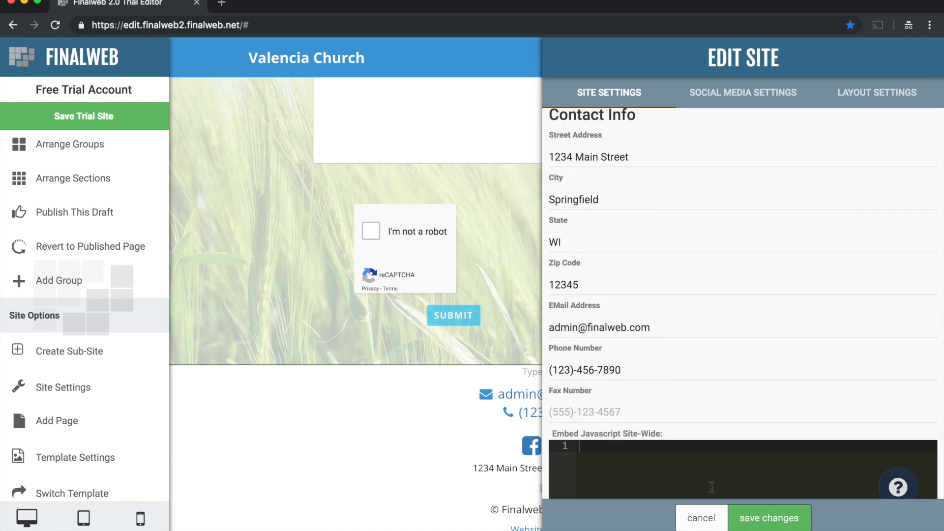
pyautogui.click(748, 520)
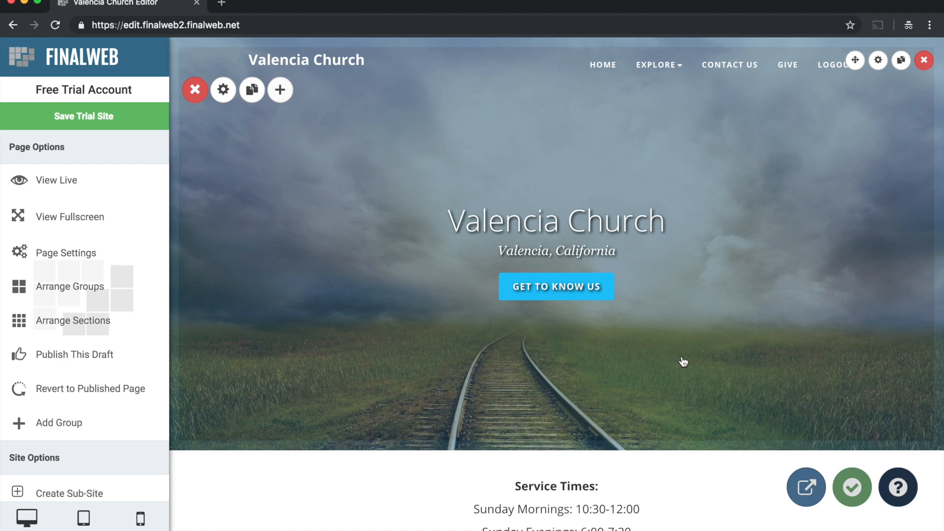
# - Publish the current draft of the home page and confirm the publication
pyautogui.scroll(-3, 683, 361)
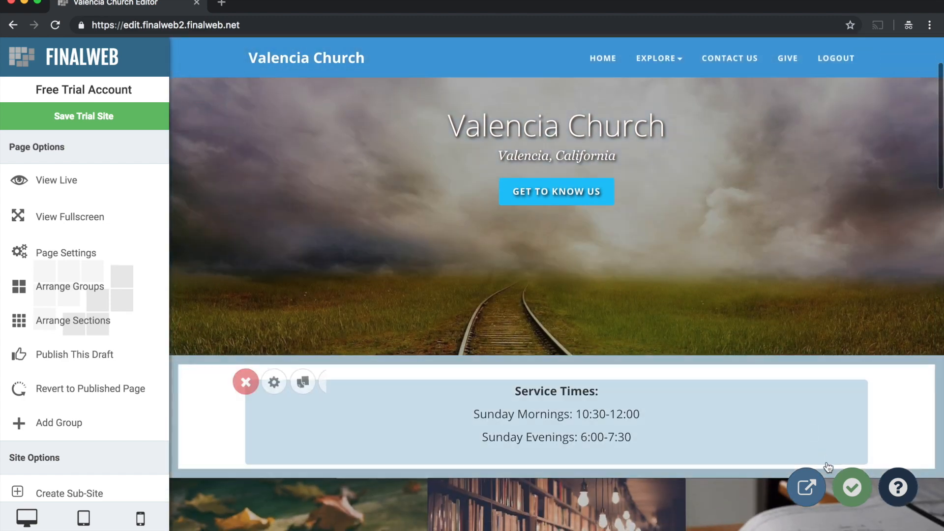
pyautogui.click(852, 488)
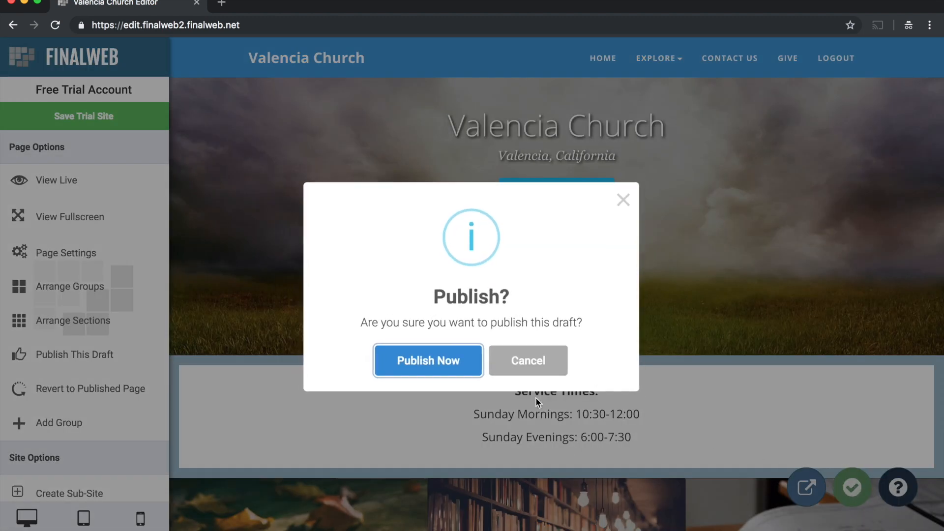
pyautogui.click(449, 366)
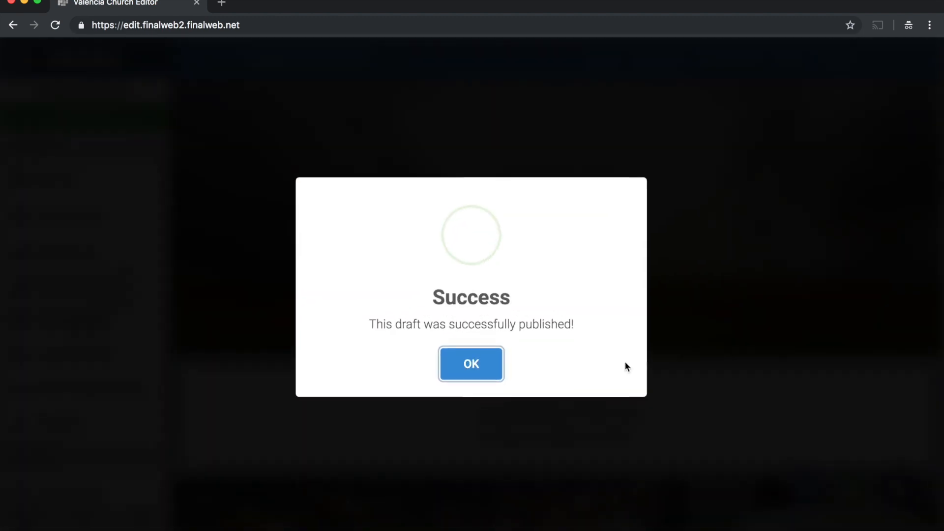
pyautogui.click(491, 366)
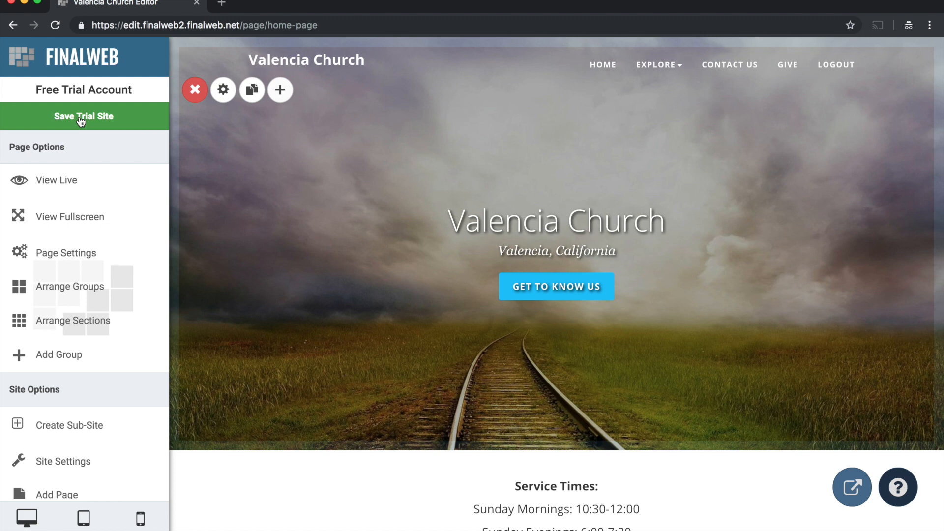
# - Save the trial site by creating an account with the name Valencia Church, the church's e-mail address, a username and the confirmed account password
pyautogui.click(81, 119)
pyautogui.click(383, 245)
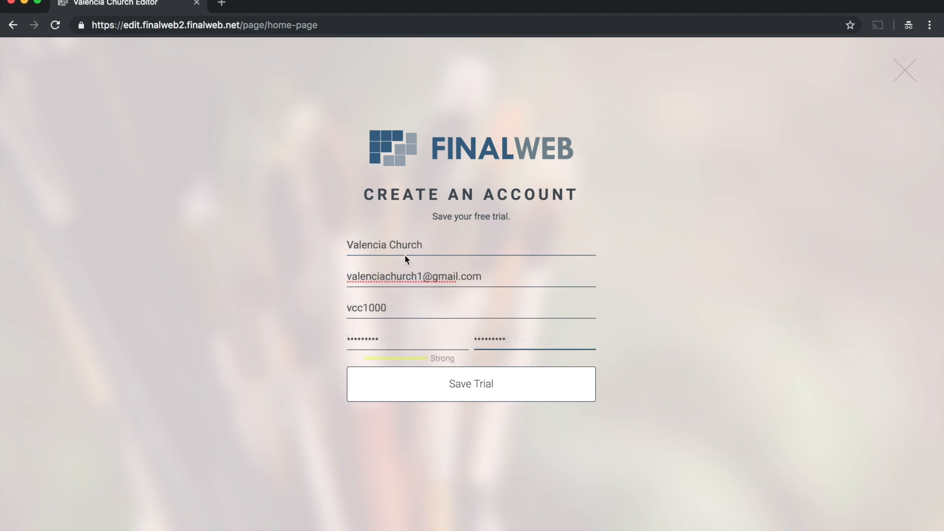
pyautogui.click(460, 385)
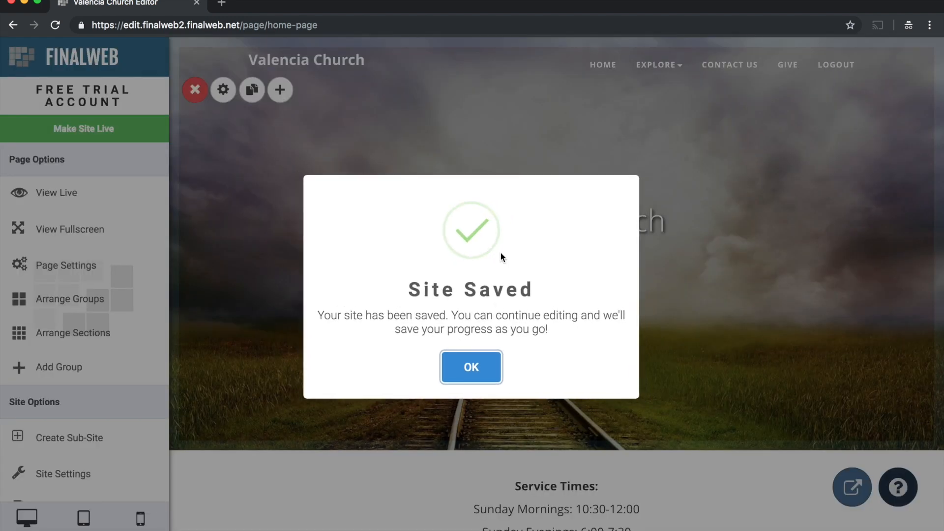
pyautogui.click(486, 362)
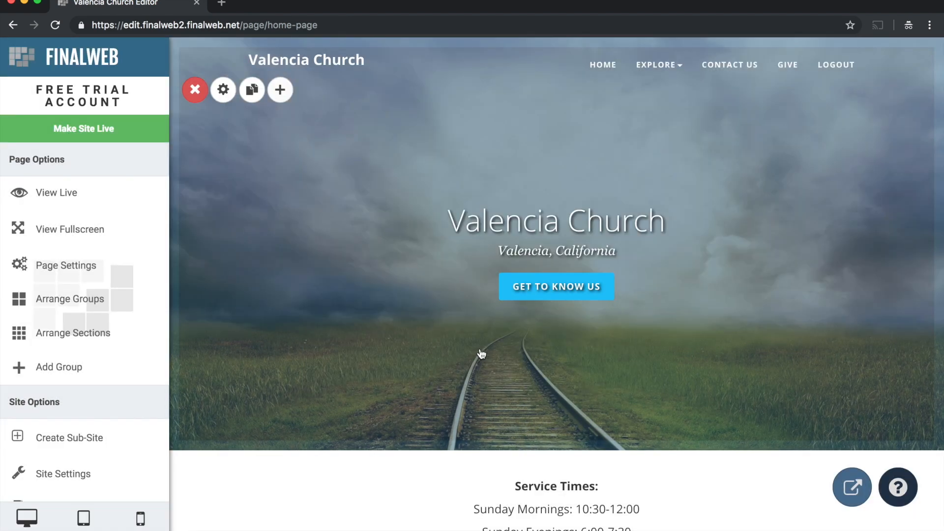